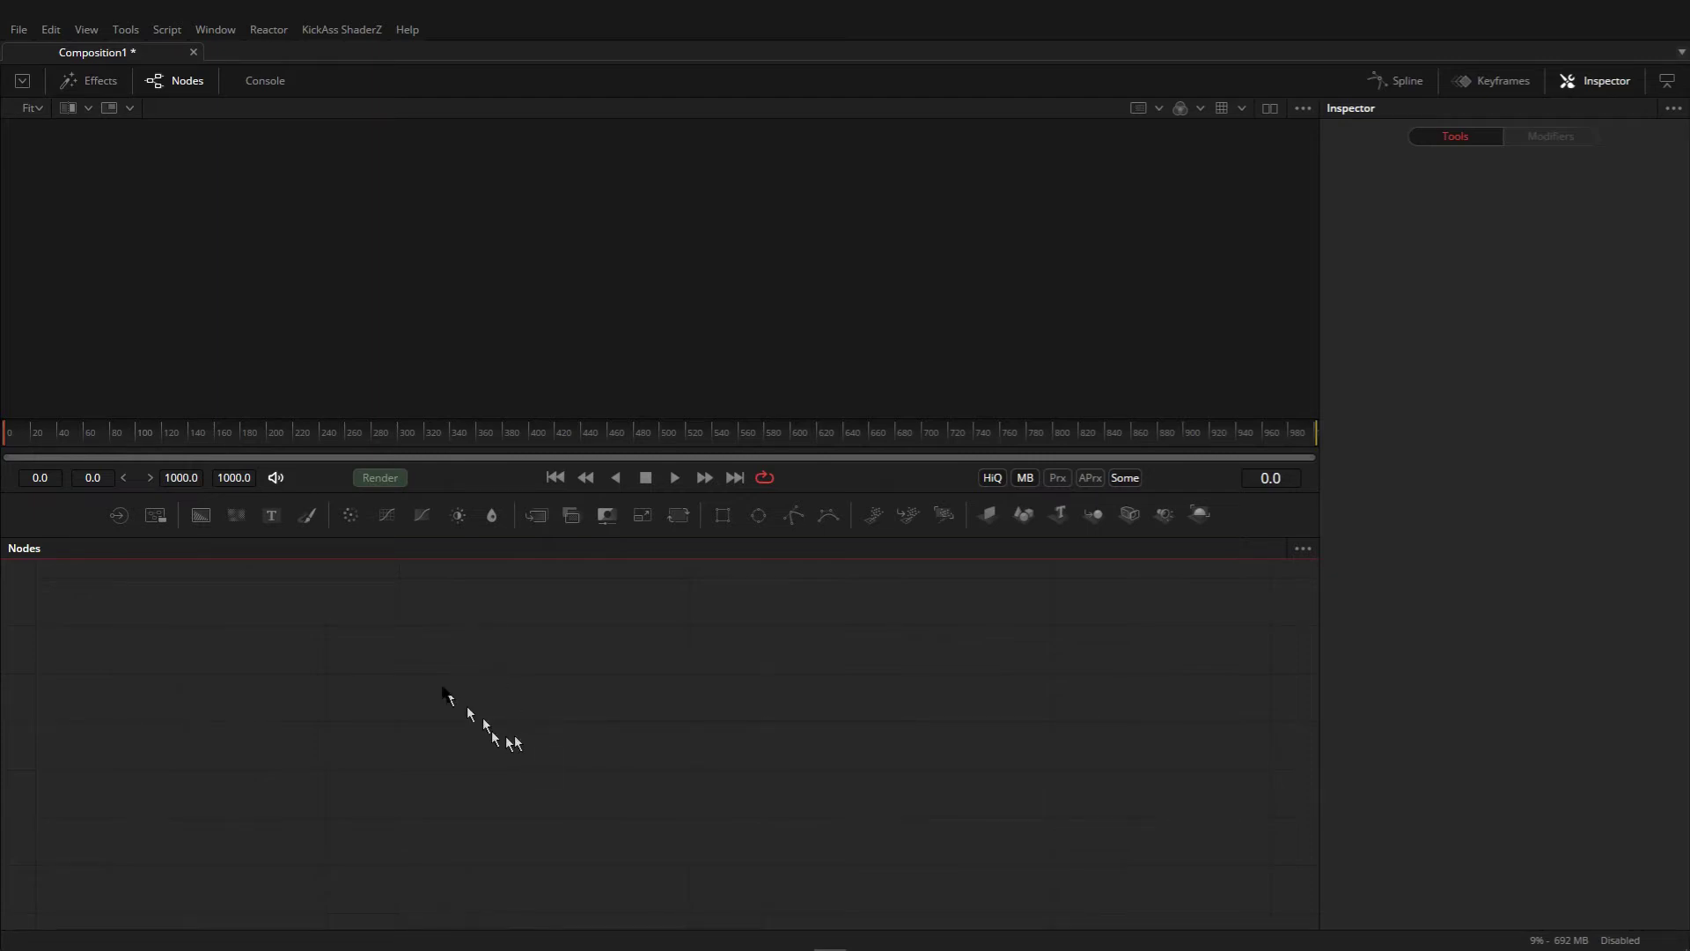
- Paste in a Hexagon node, place it in the flow, and set its Size to about 1.437
key("ctrl+v")
left_click_drag(470, 683, 555, 256)
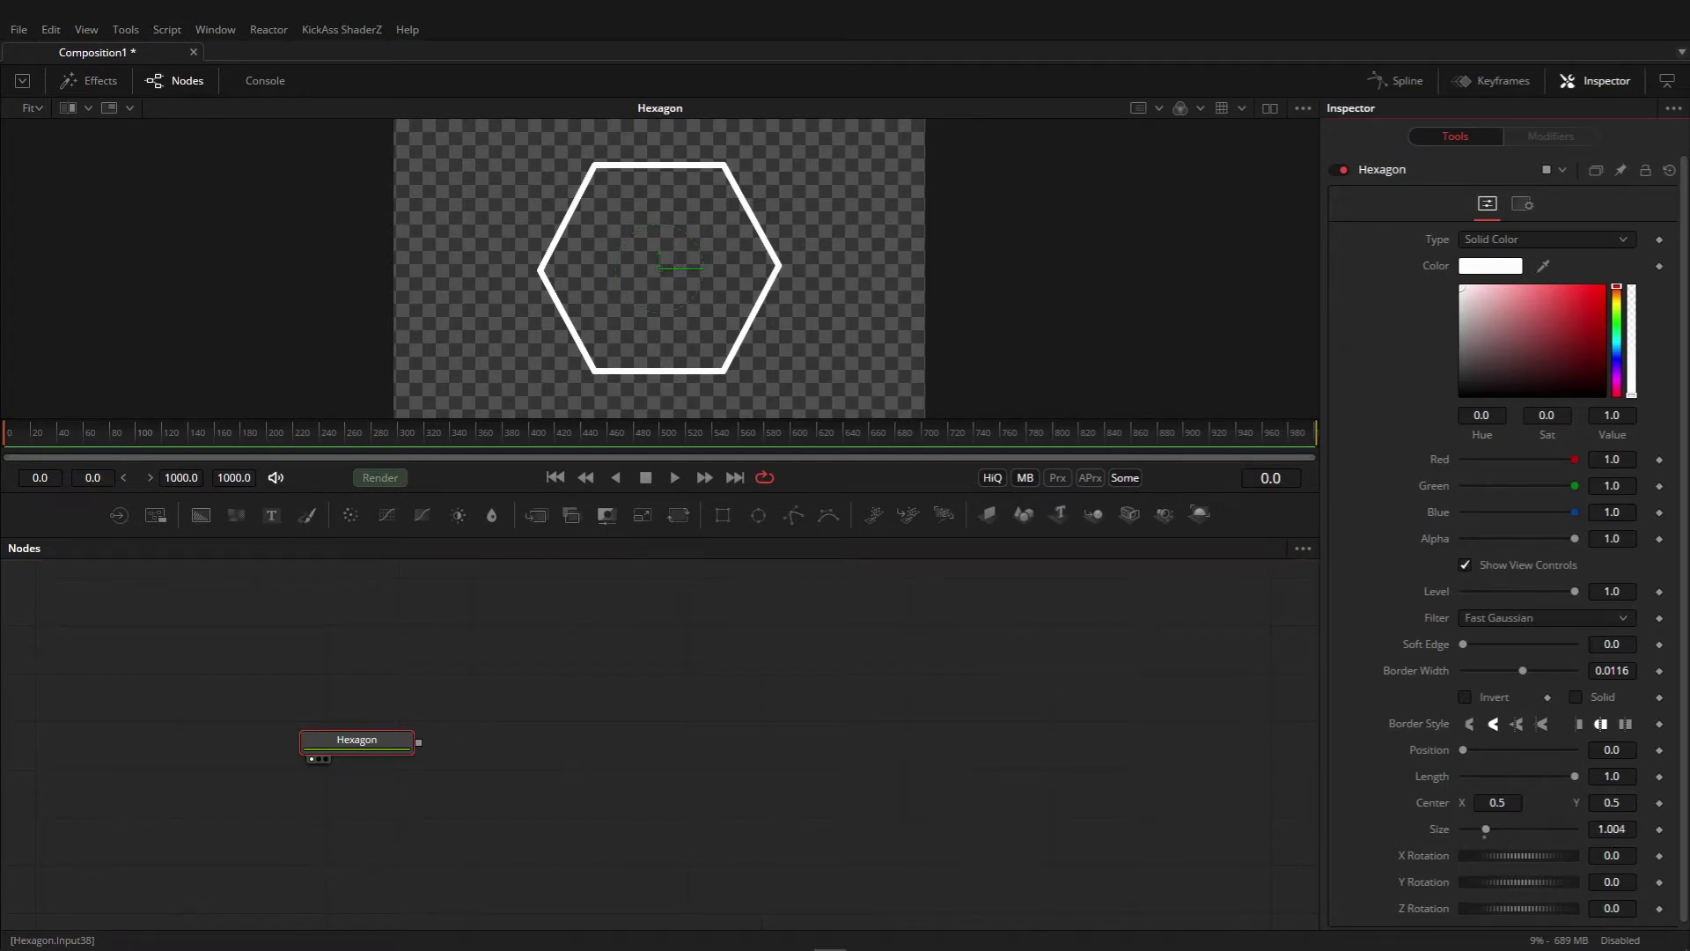
left_click_drag(1616, 829, 1689, 829)
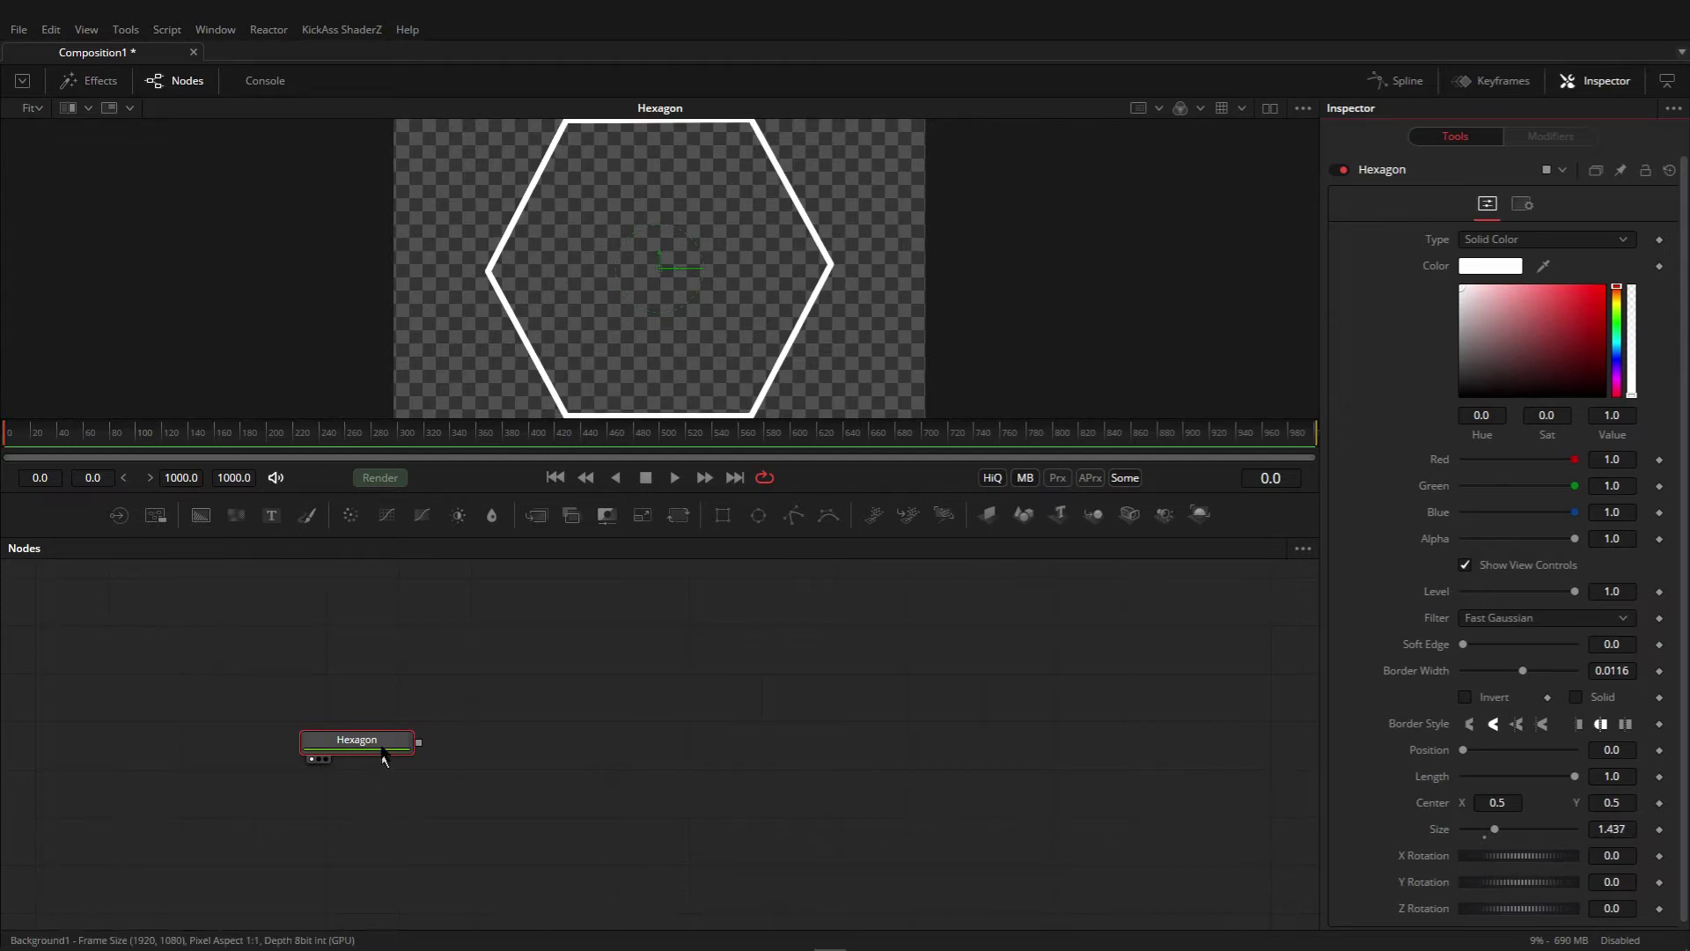
- Add Paint1 after the Hexagon and draw polyline strokes outward from its left and right corners
left_click(308, 518)
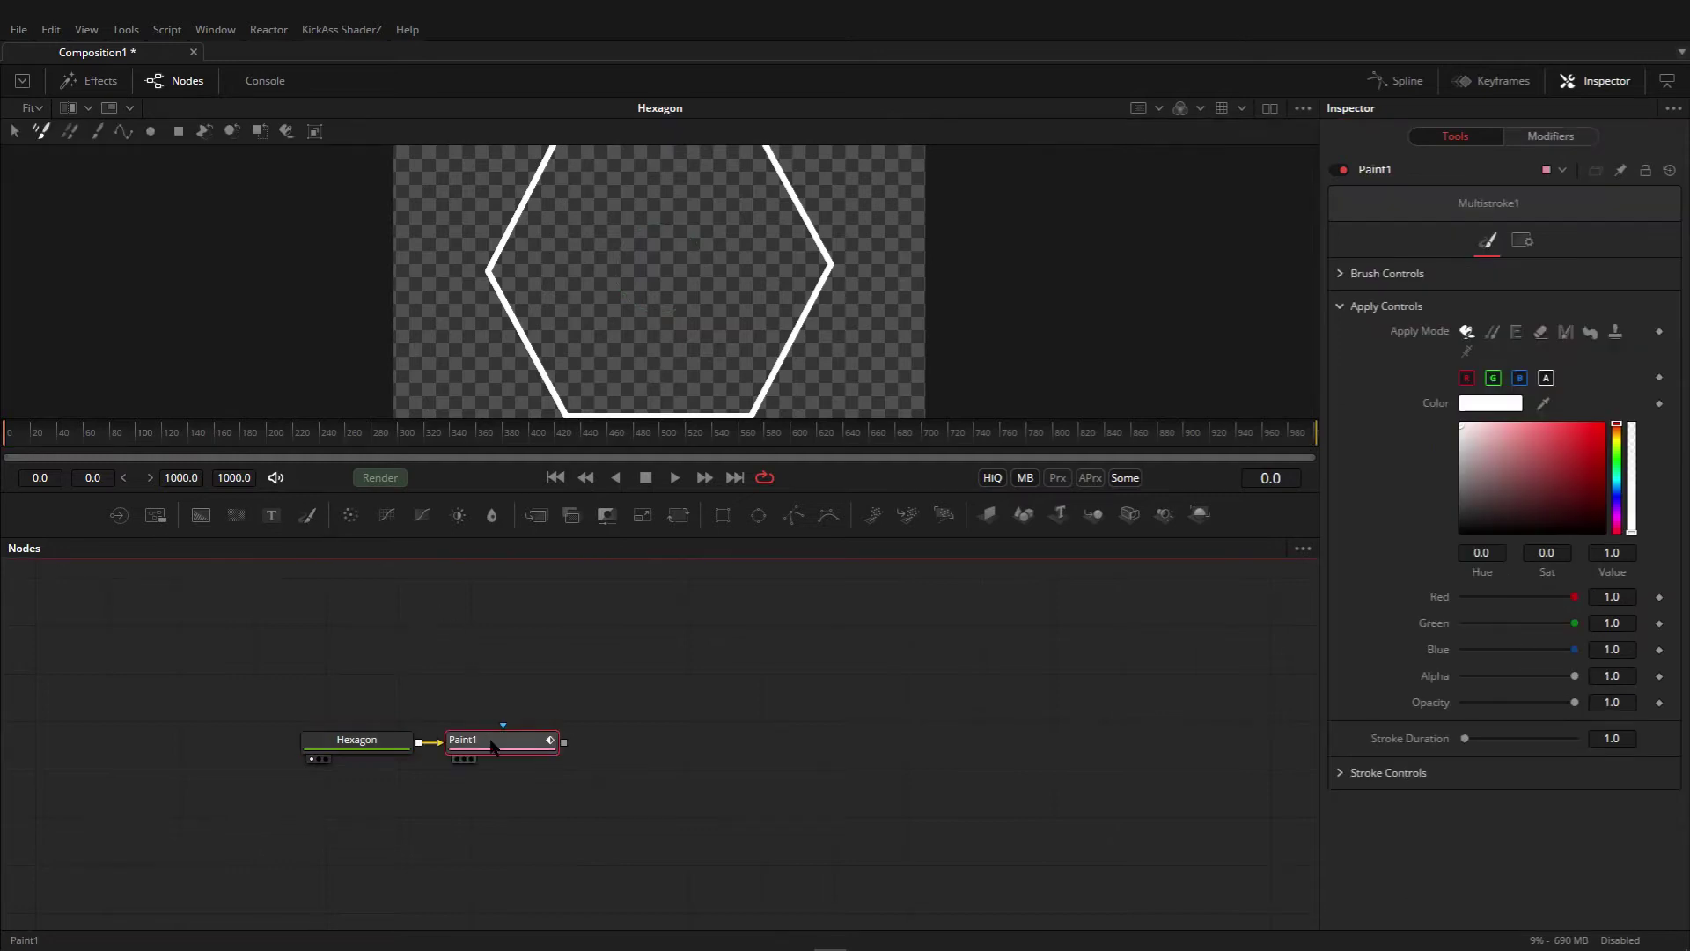
left_click_drag(509, 751, 592, 226)
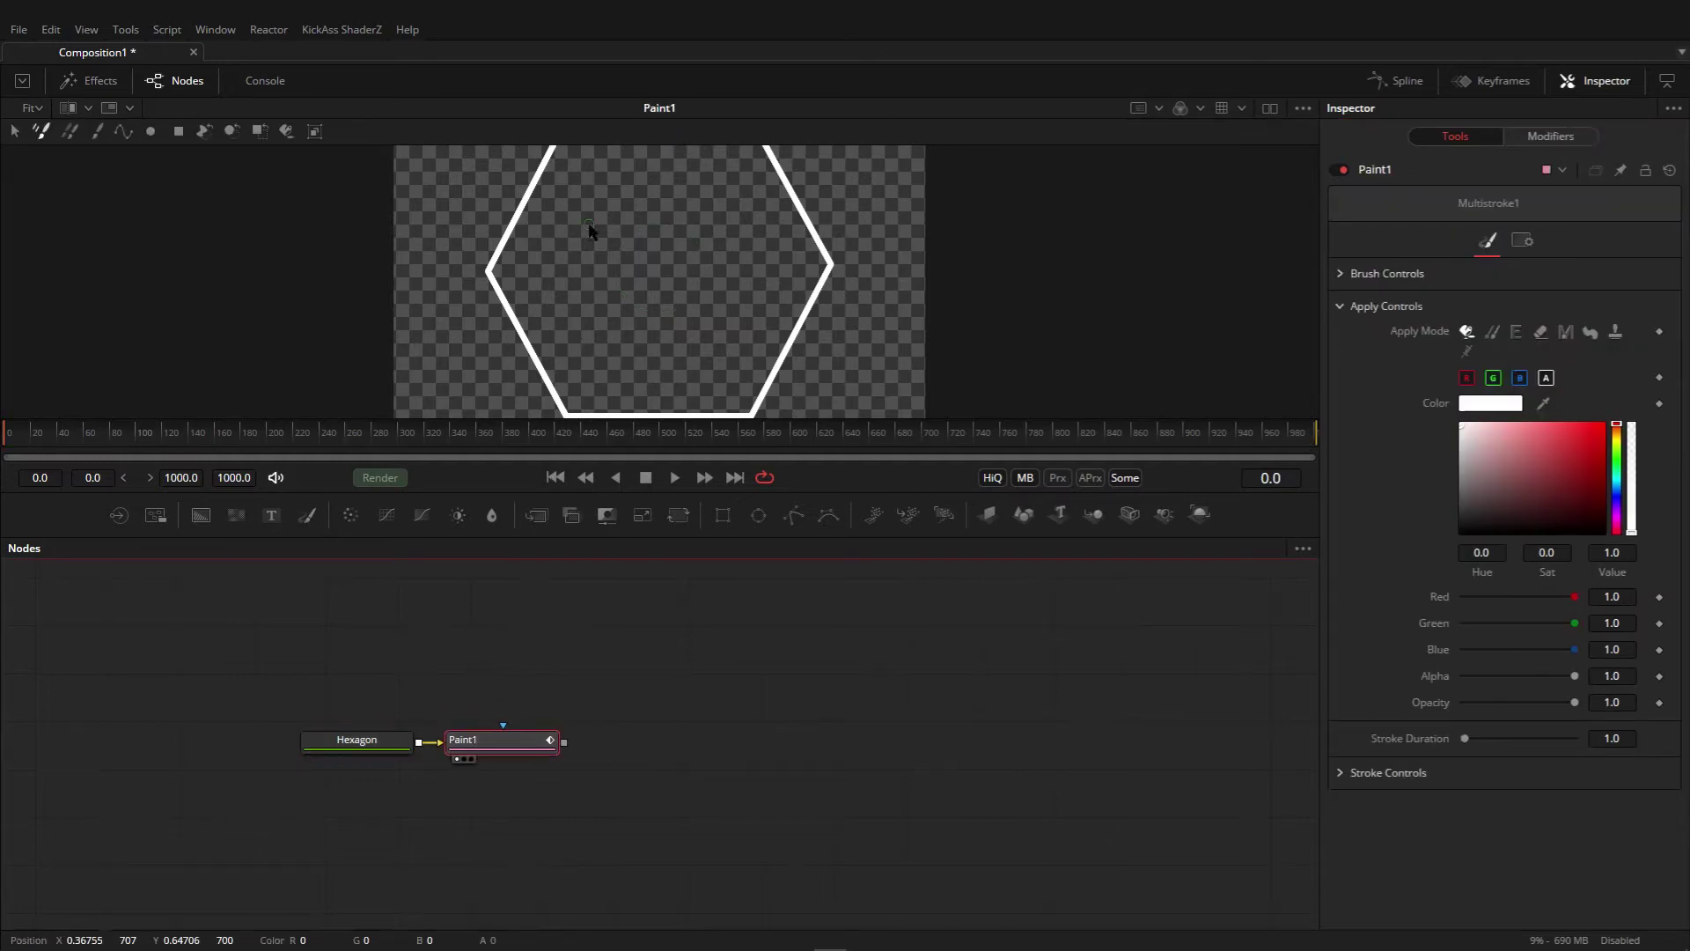
left_click(121, 134)
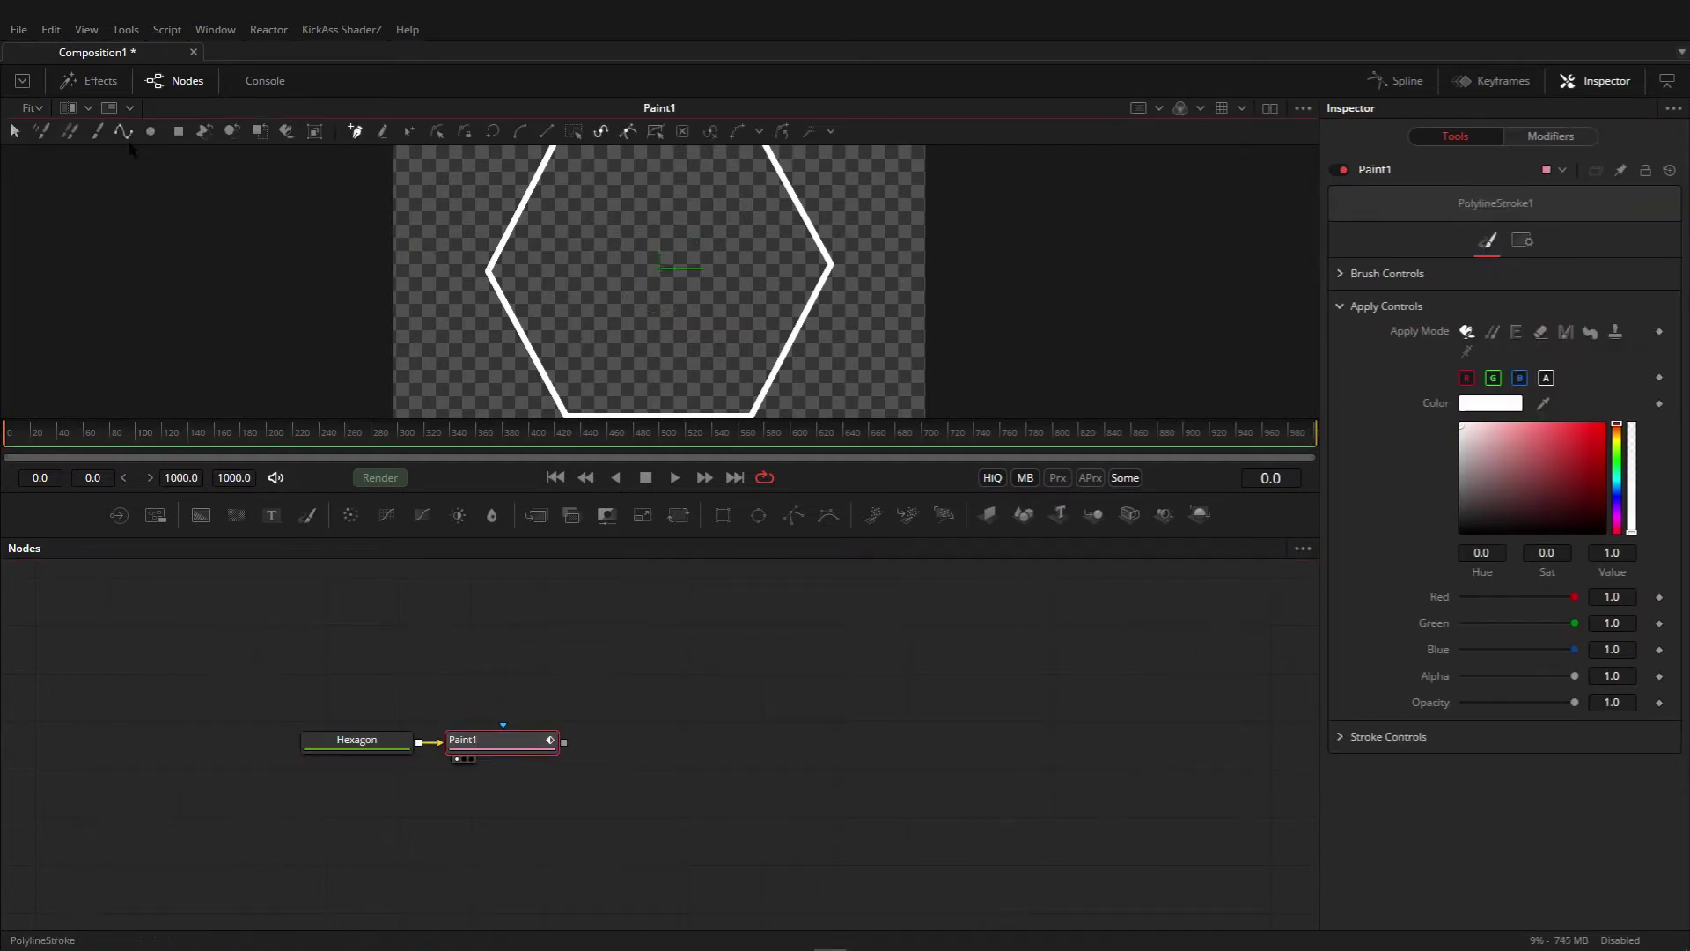
left_click_drag(489, 271, 388, 271)
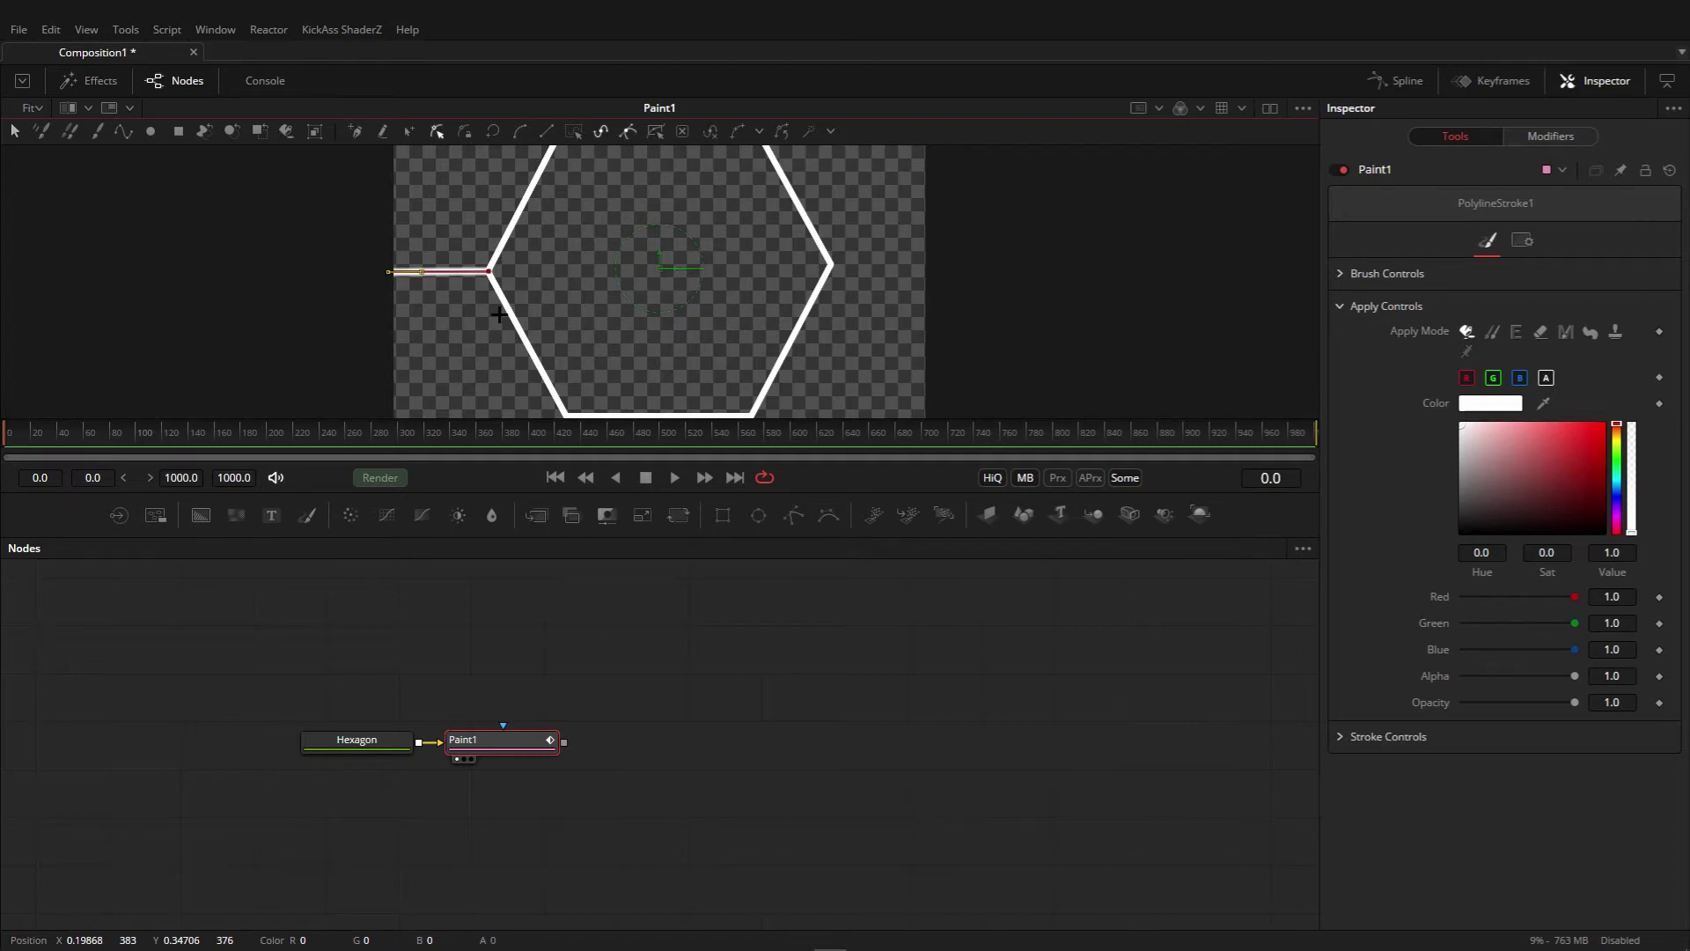
left_click(124, 133)
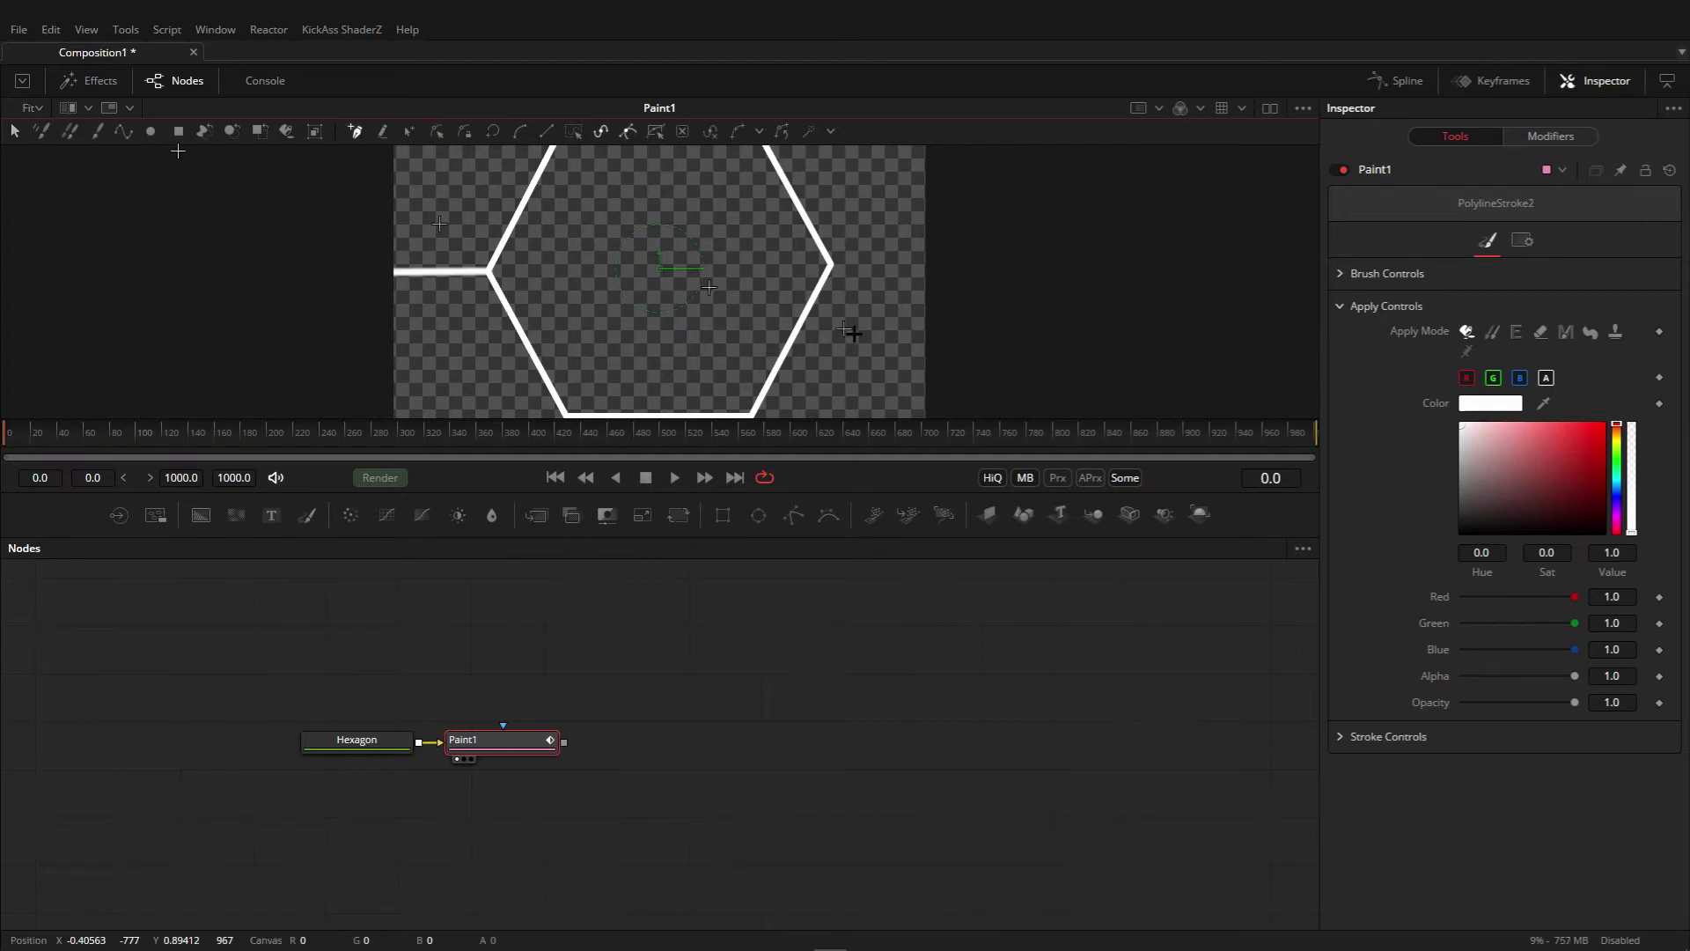
left_click(831, 264)
left_click(931, 265)
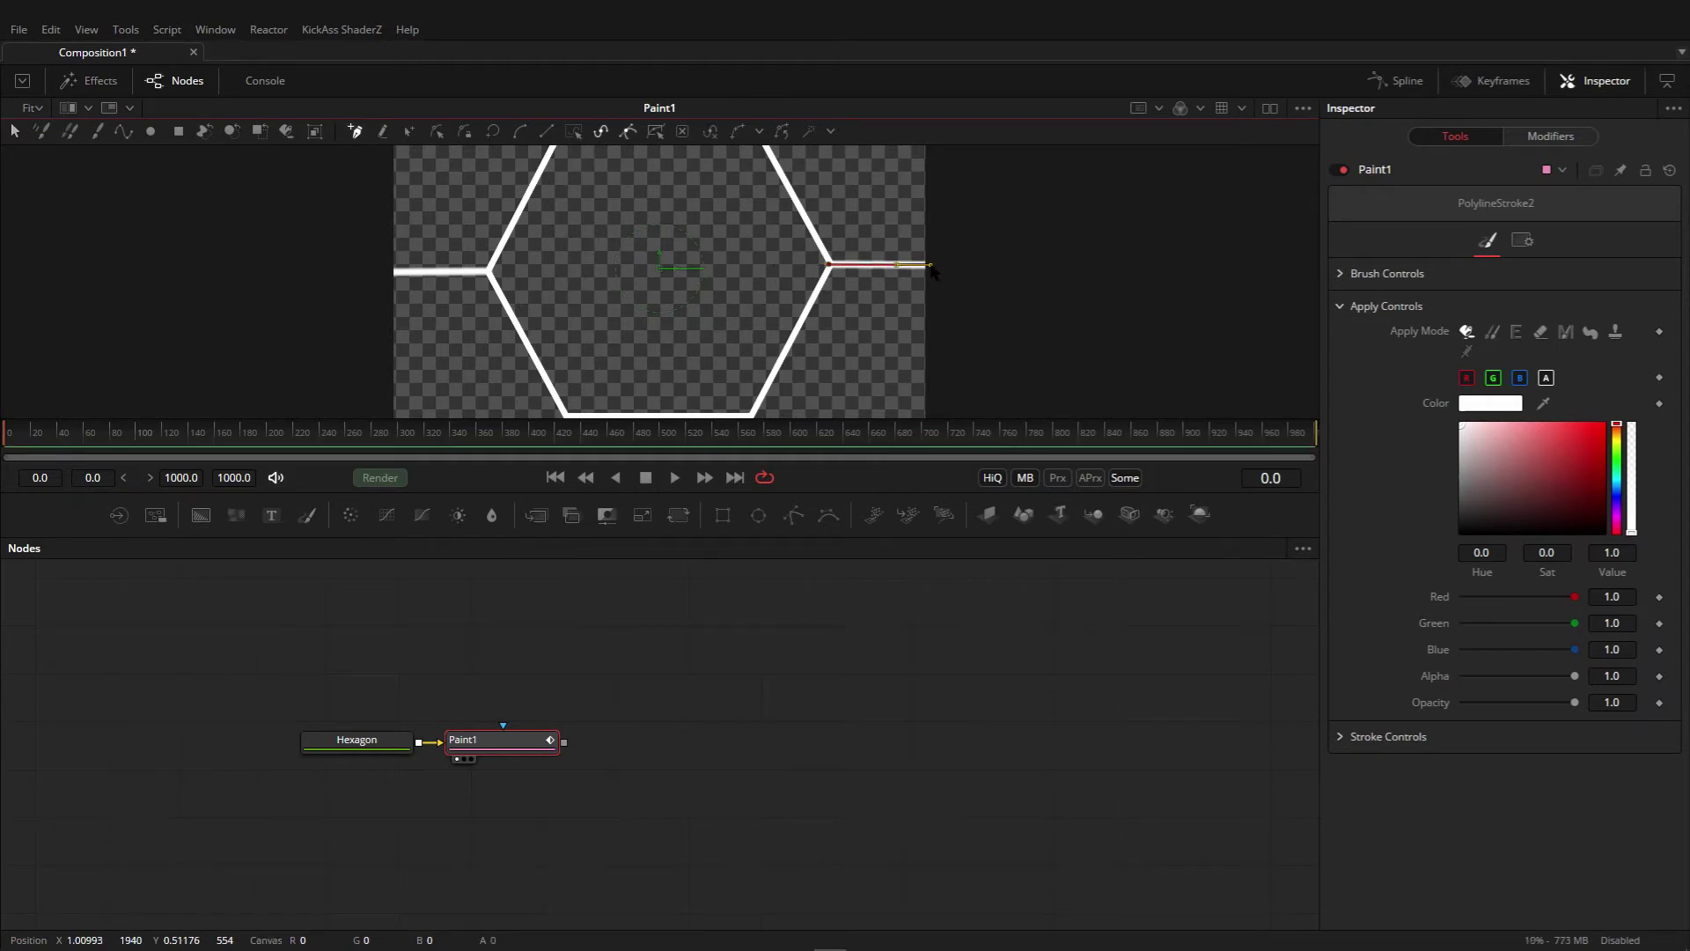
left_click(510, 746)
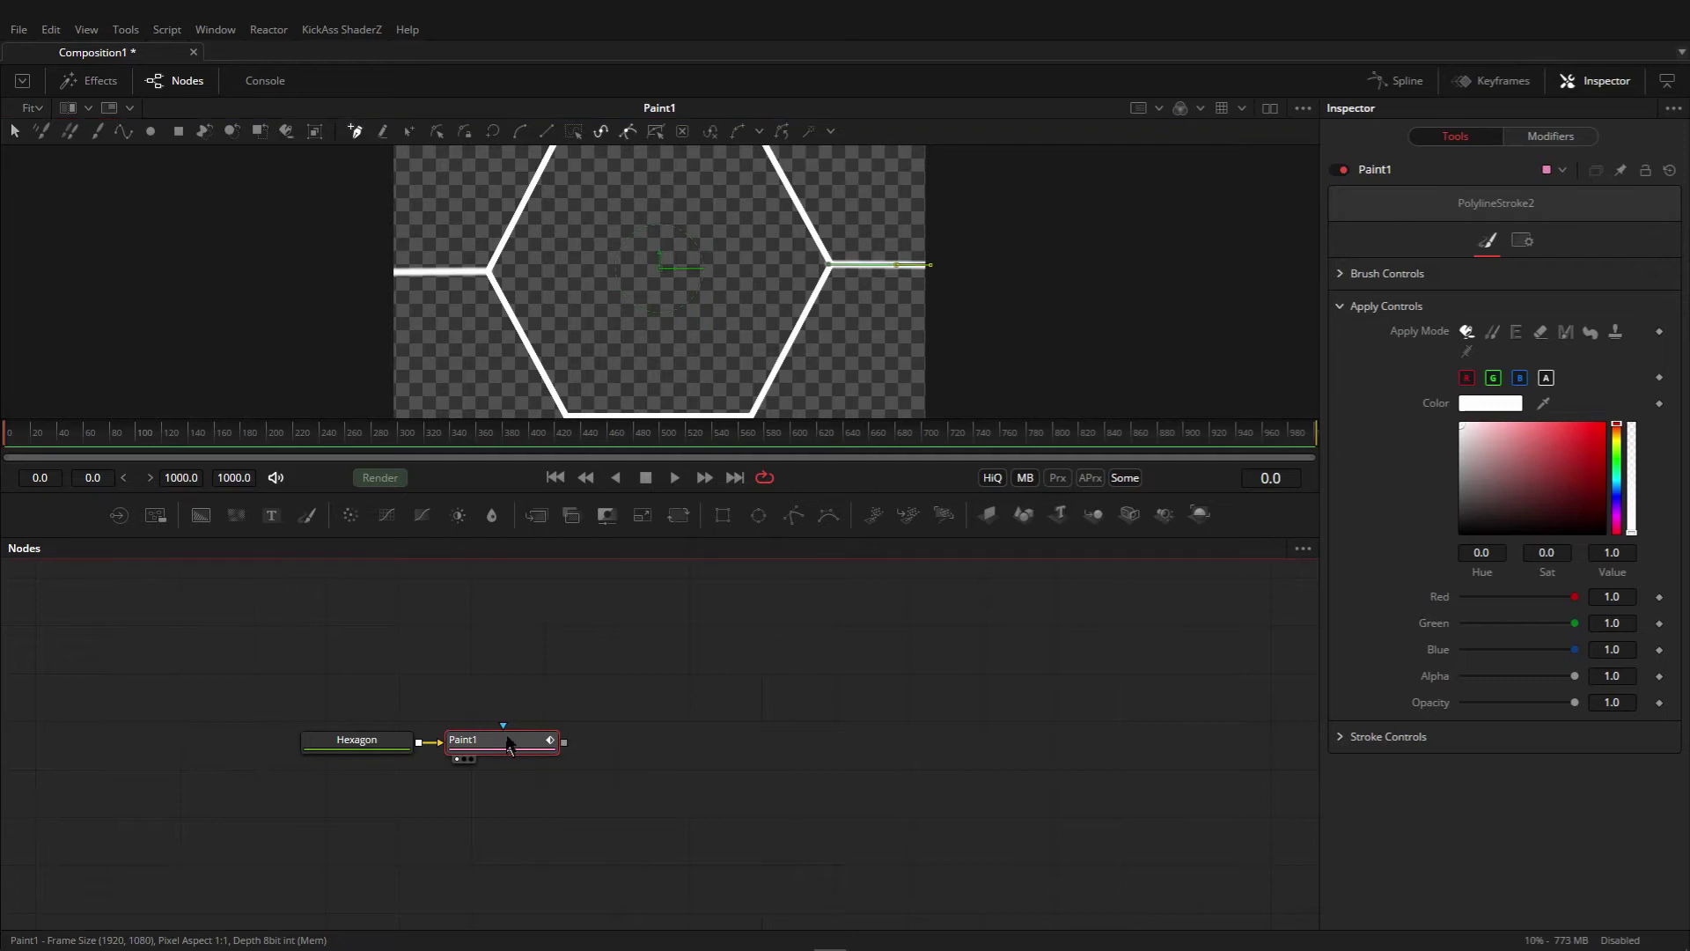
- Add a Transform with Mirror edges and Size 0.091 to tile the honeycomb, then add Background2
left_click(649, 528)
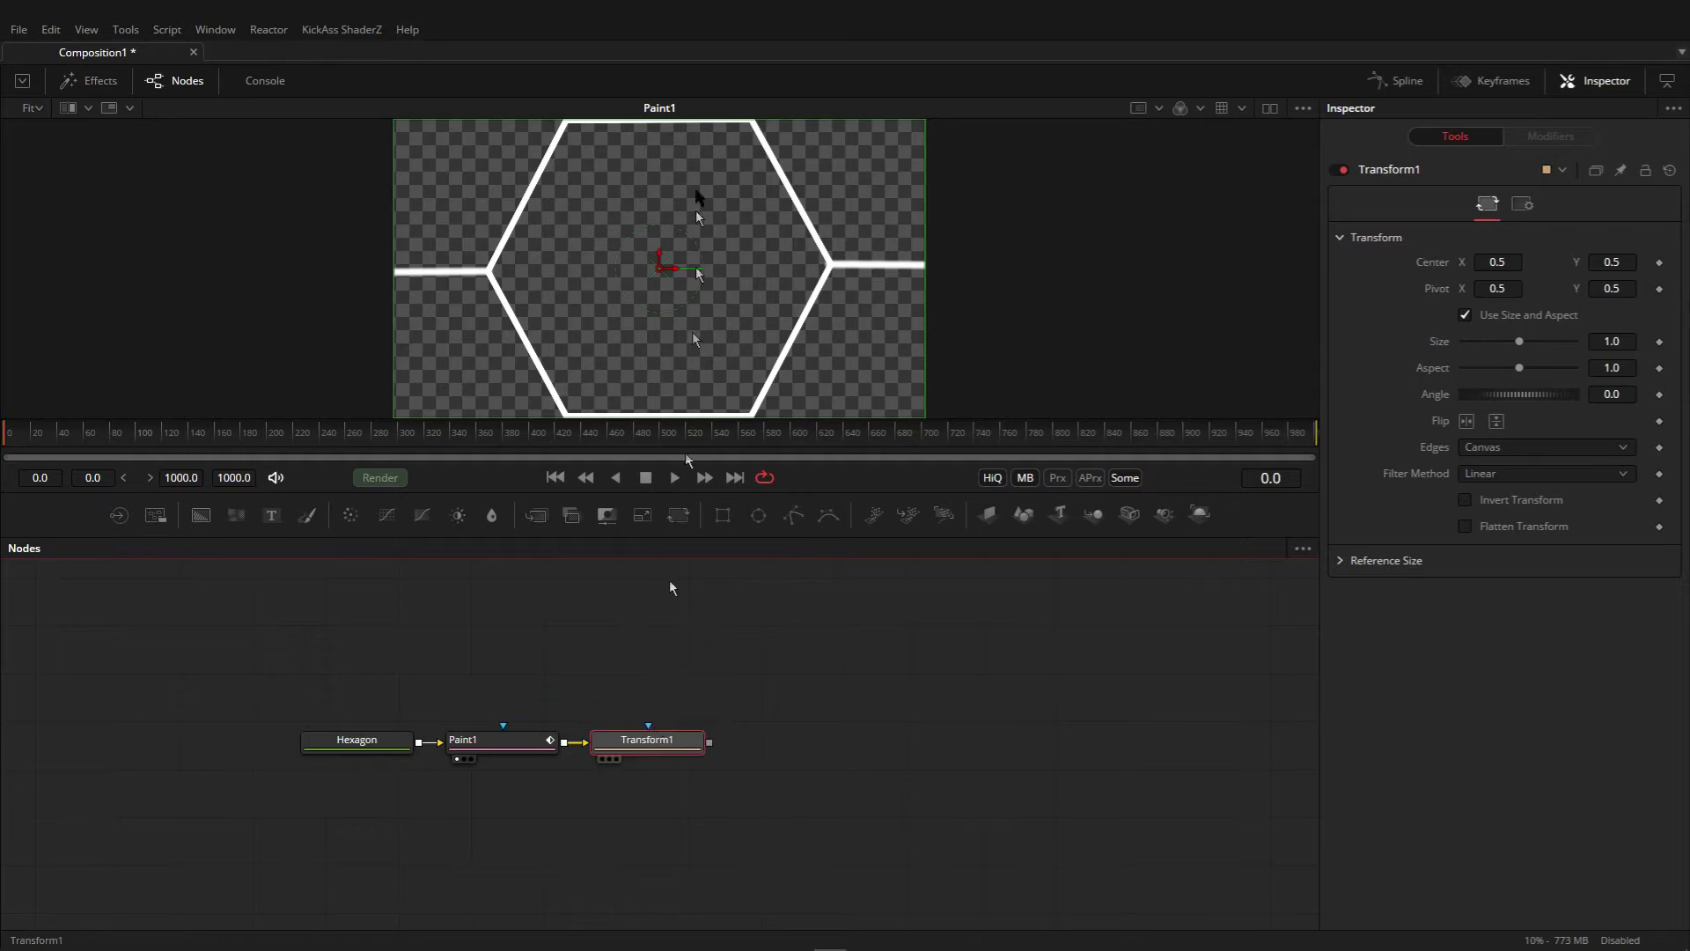
key("1")
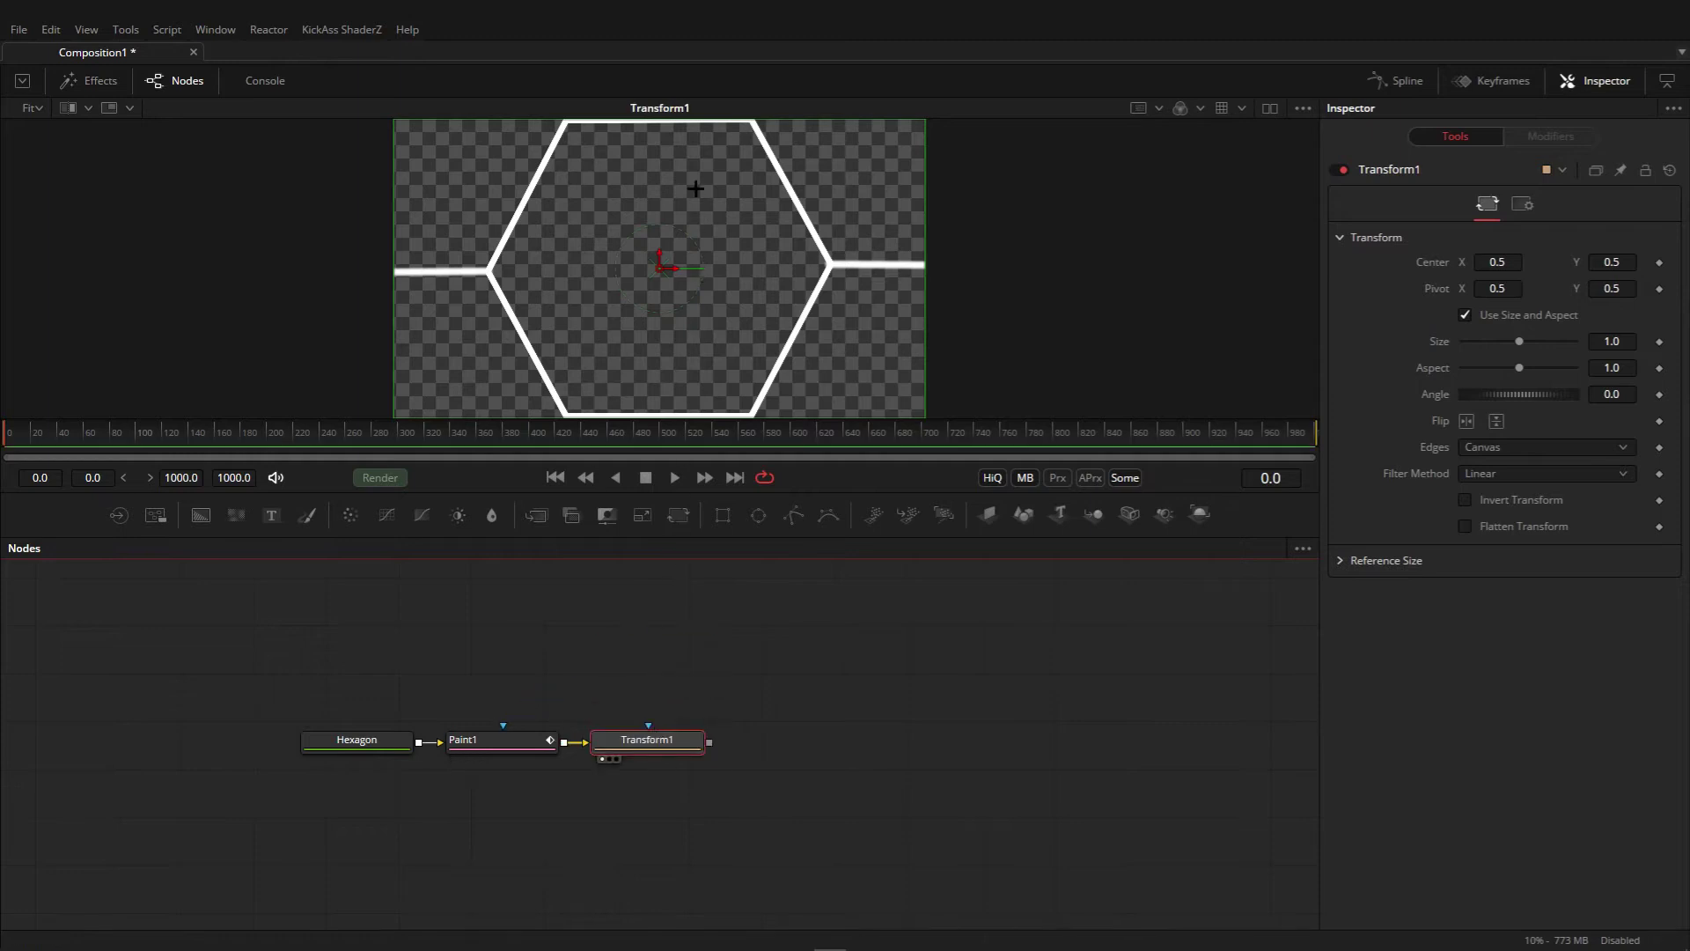
left_click(1481, 451)
left_click(1490, 465)
left_click(1489, 449)
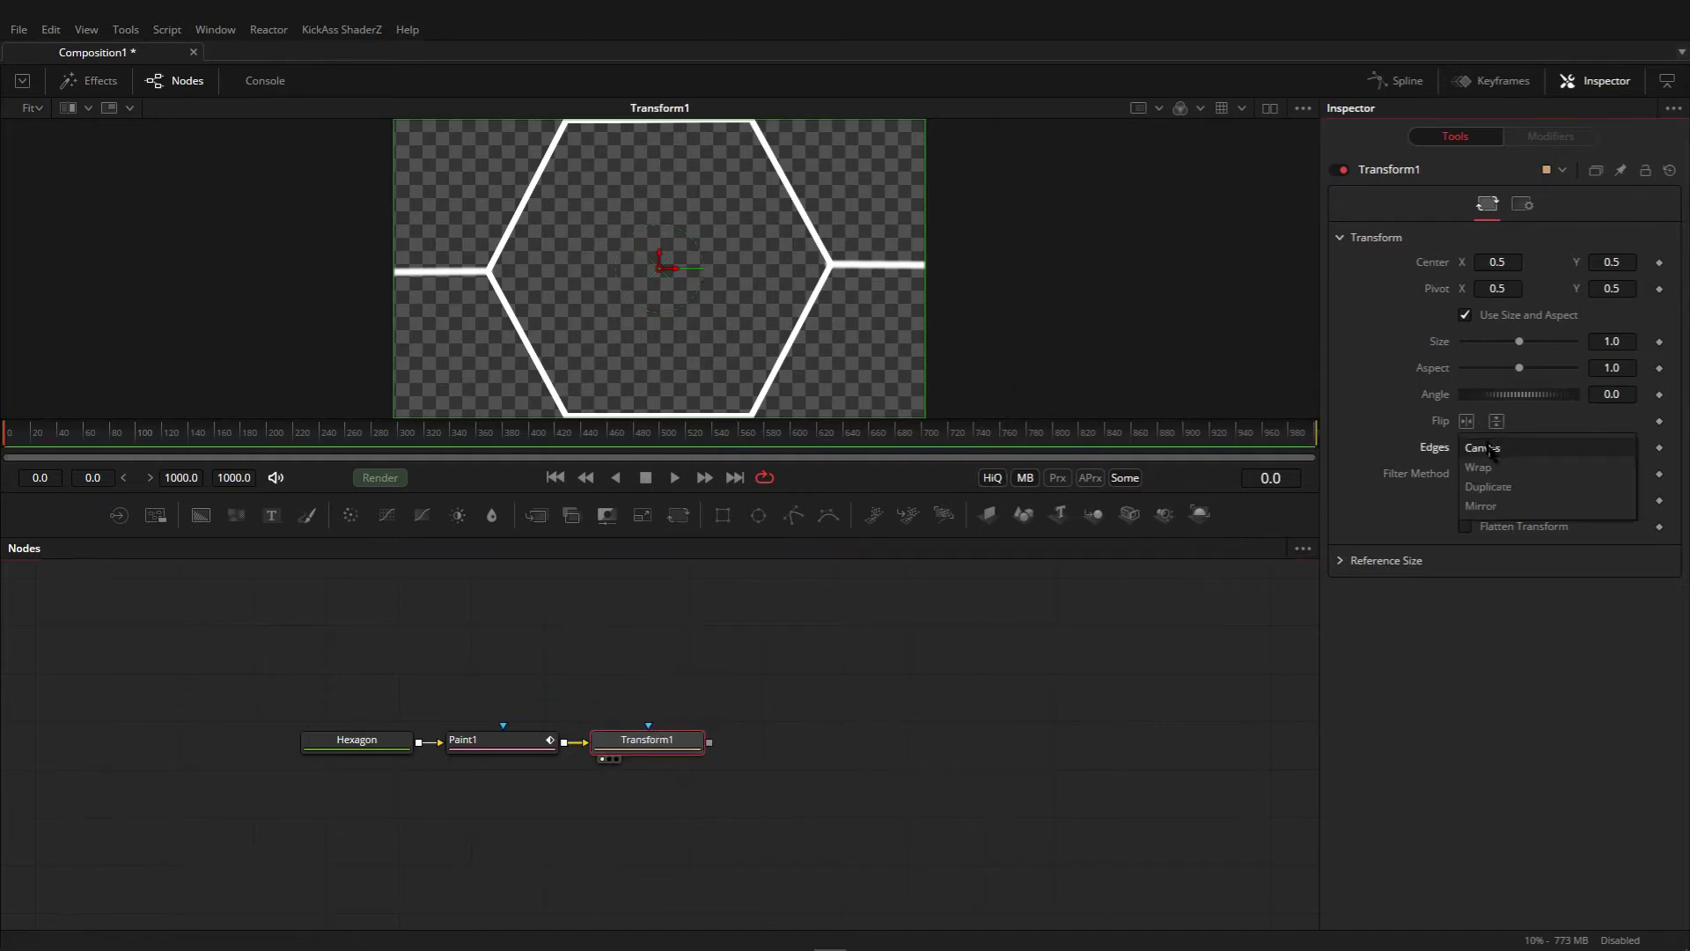
left_click(1493, 503)
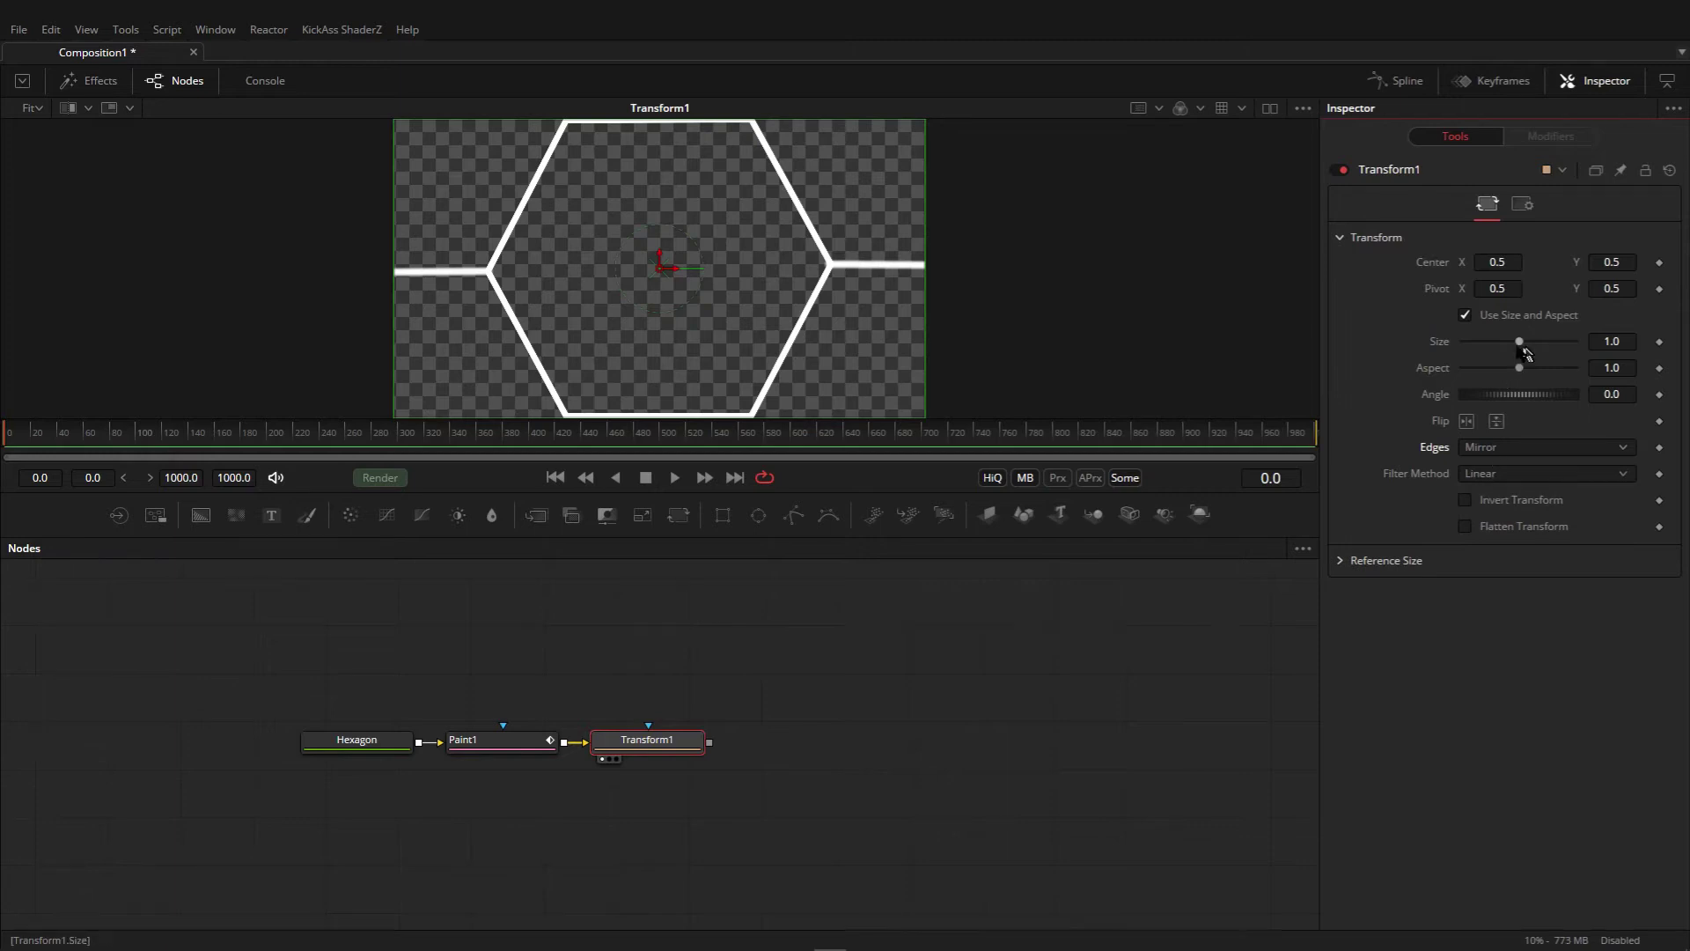
left_click_drag(1517, 351, 1479, 351)
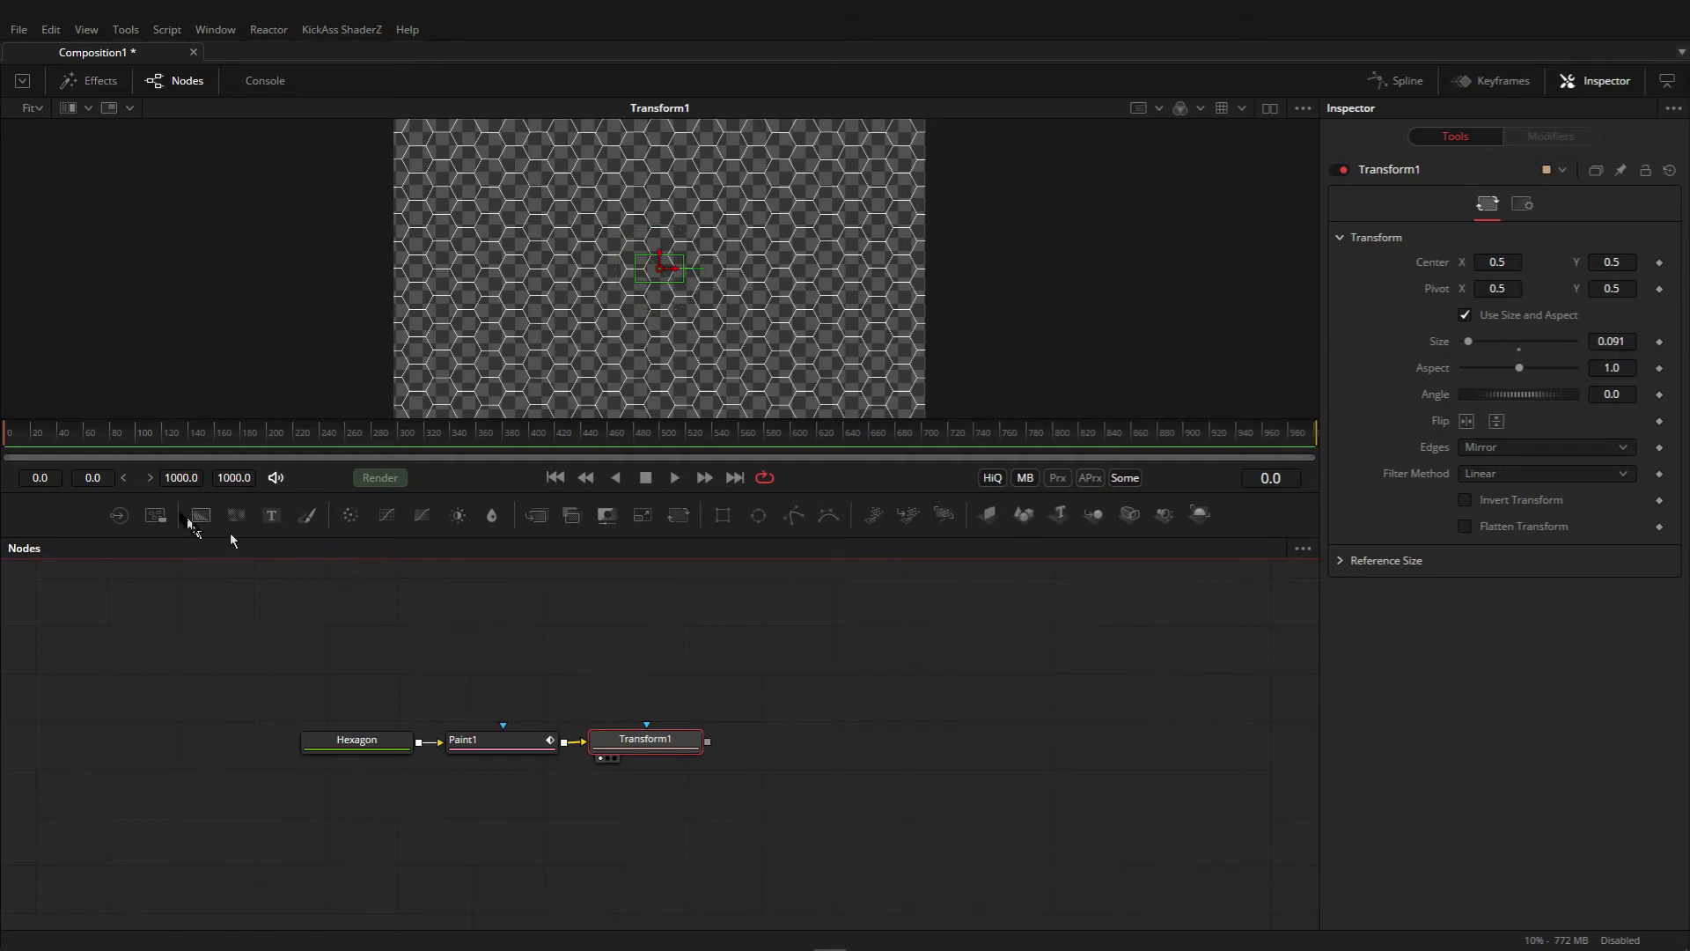
left_click_drag(201, 515, 535, 850)
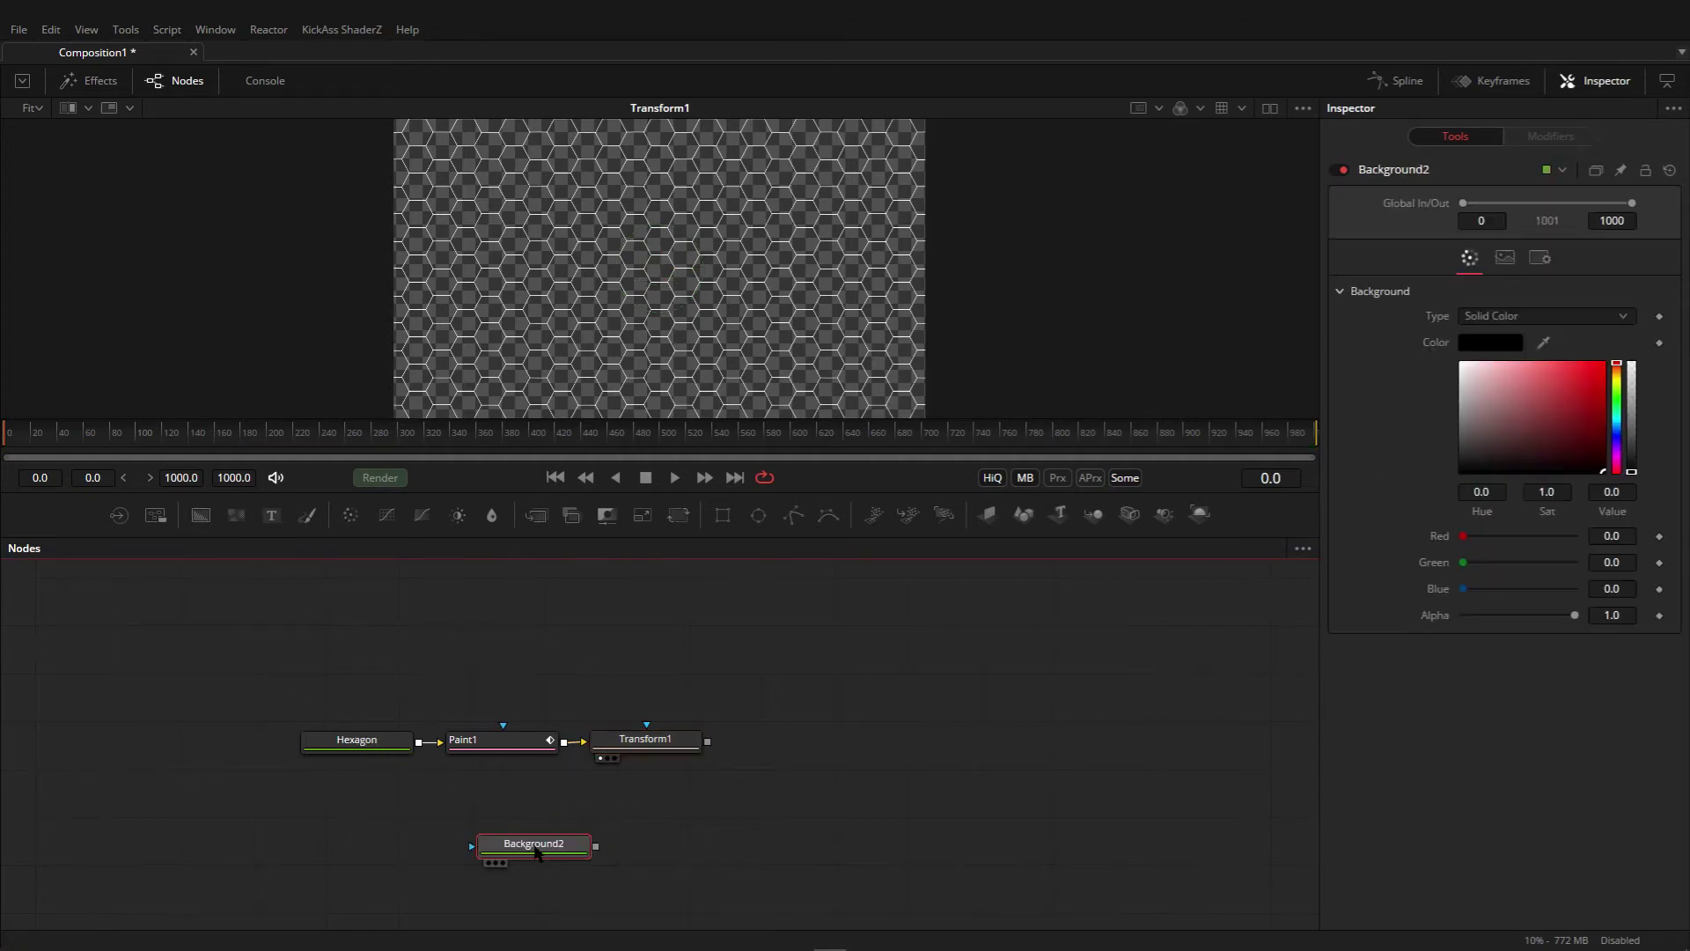
- Mask Background2 with Ellipse1 and colour it bright green (R 0.078, G 1.0, B 0.535)
left_click(759, 515)
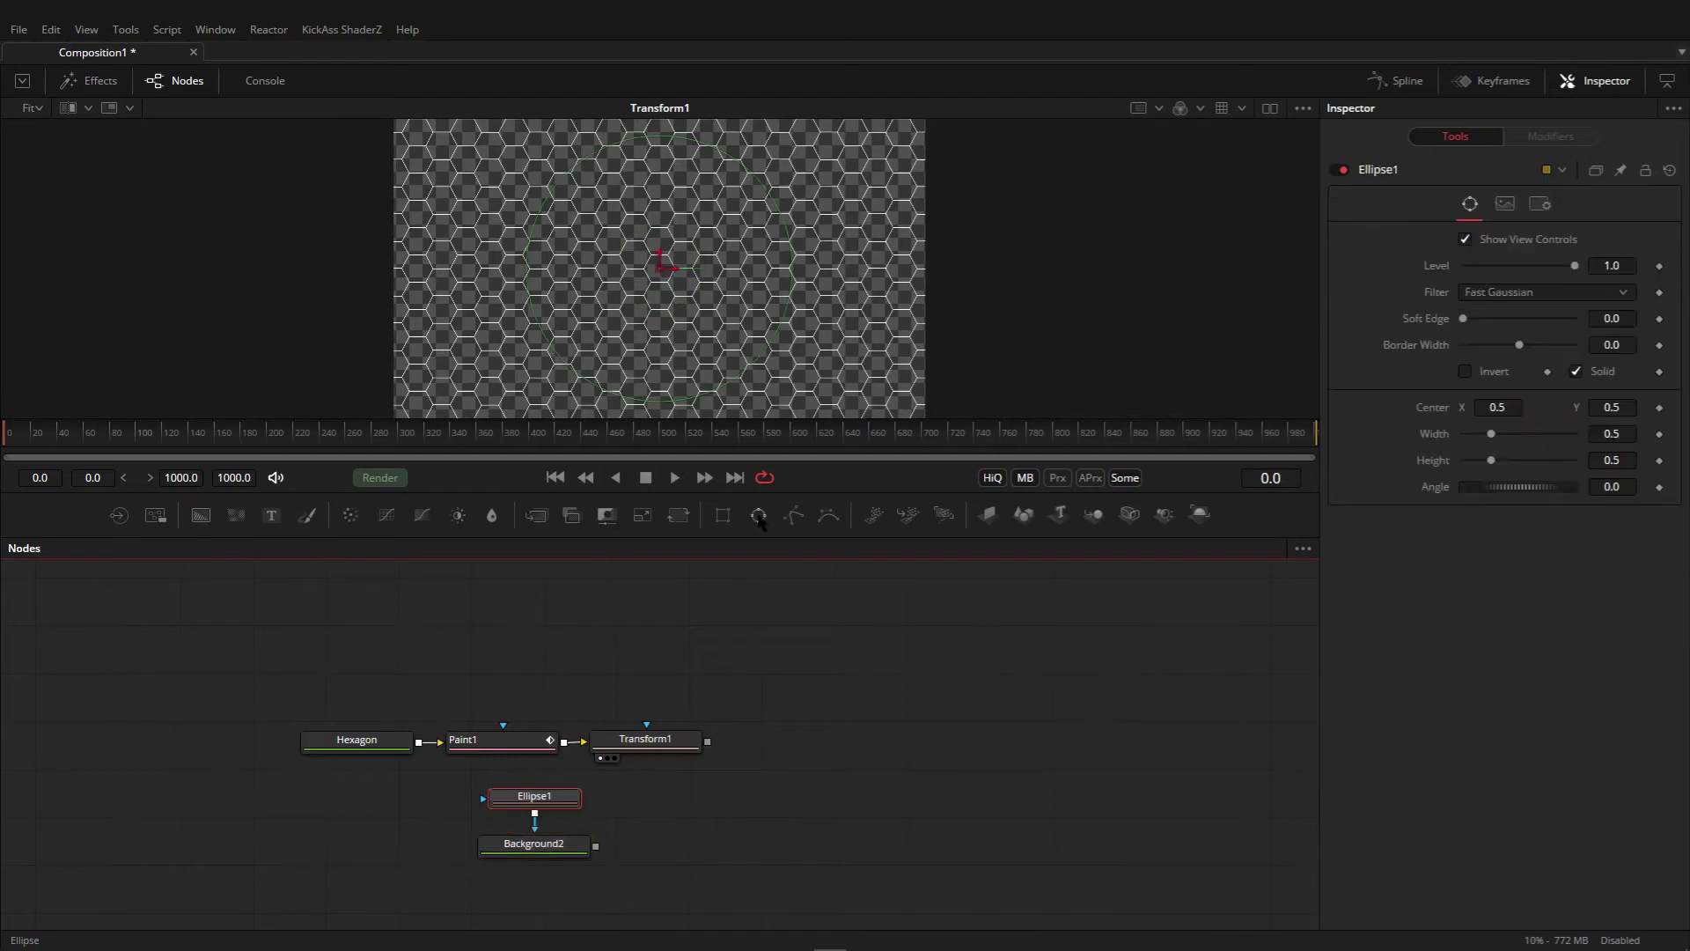
left_click(555, 850)
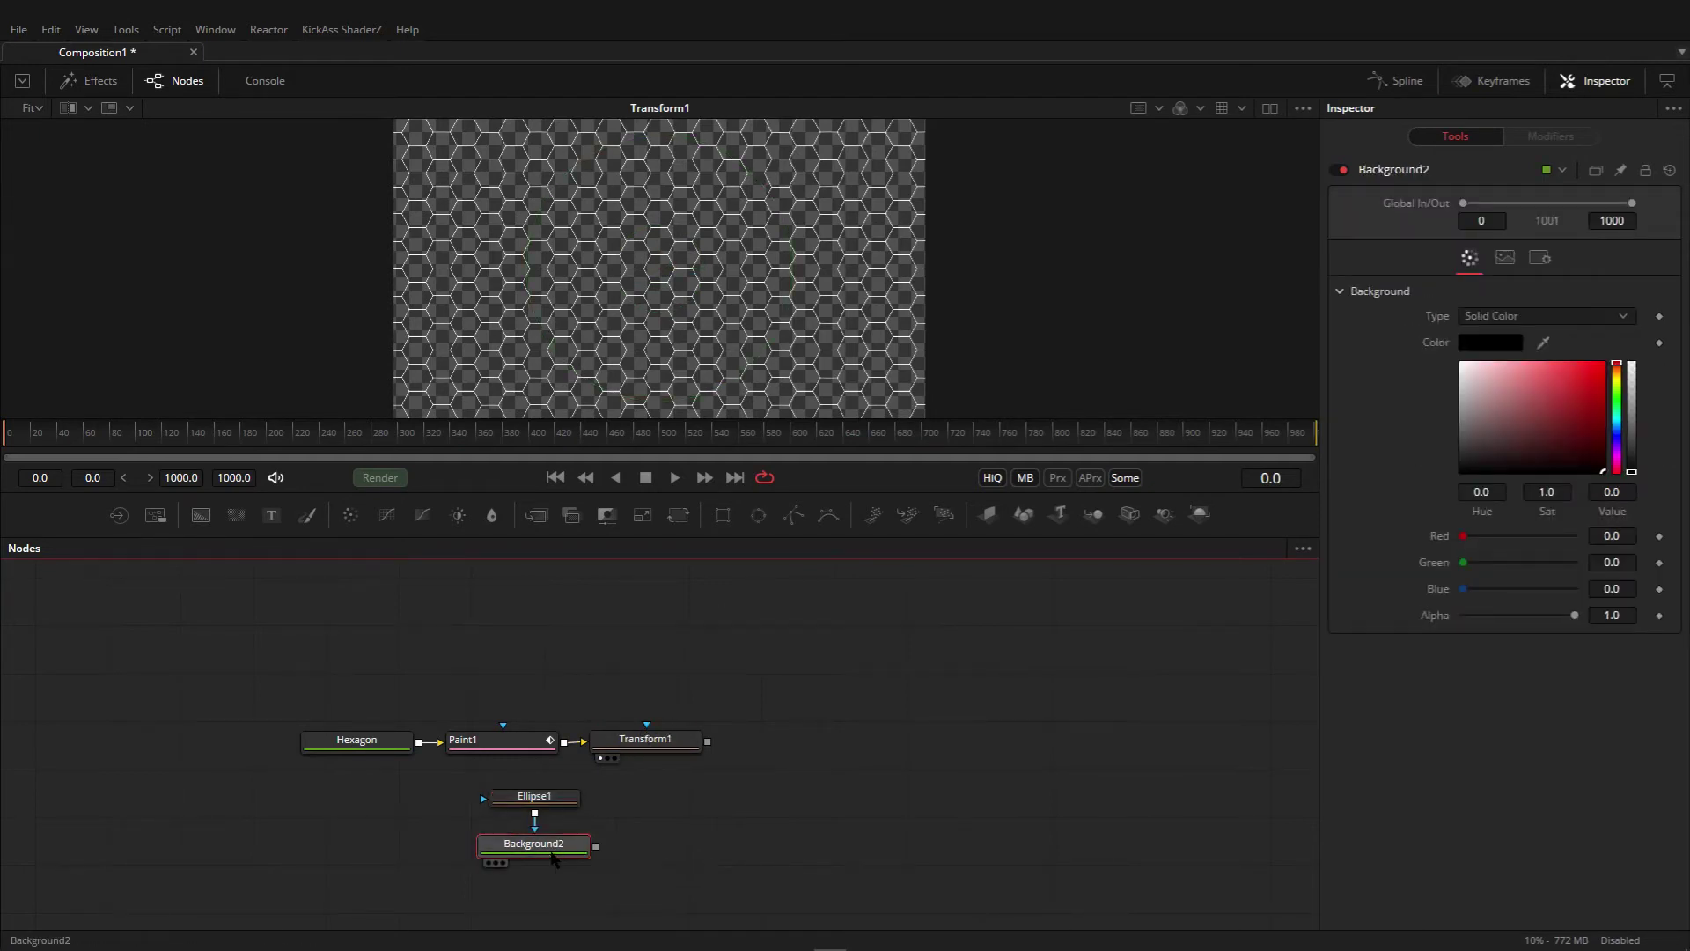
left_click_drag(554, 858, 646, 297)
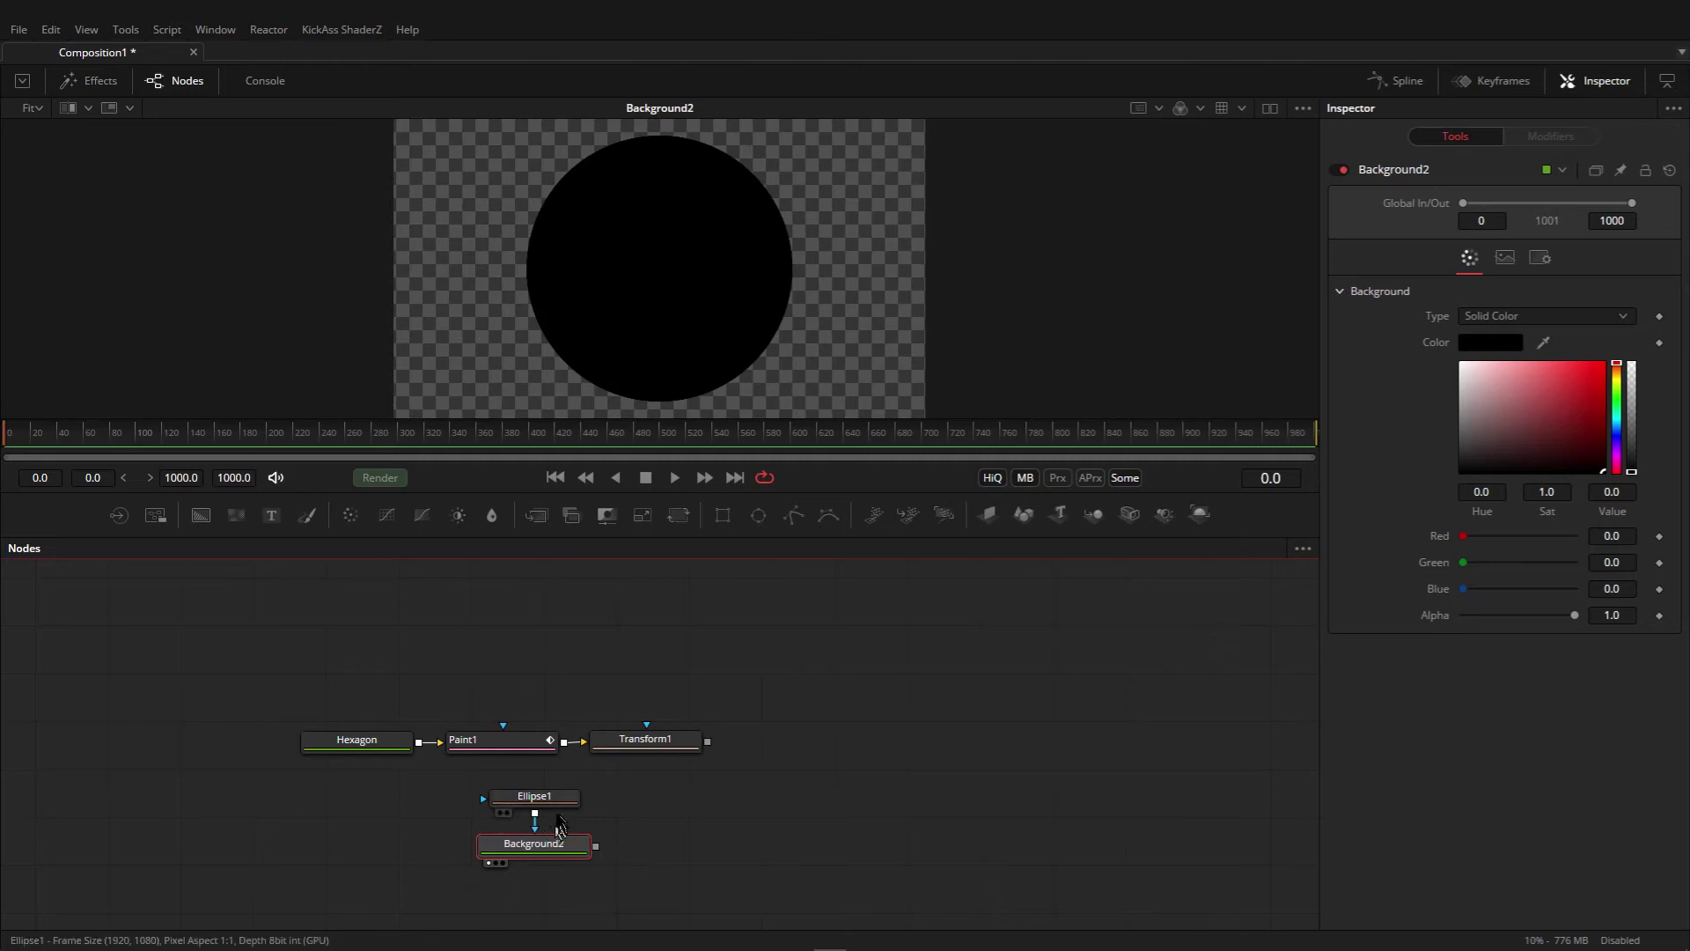
left_click(1617, 404)
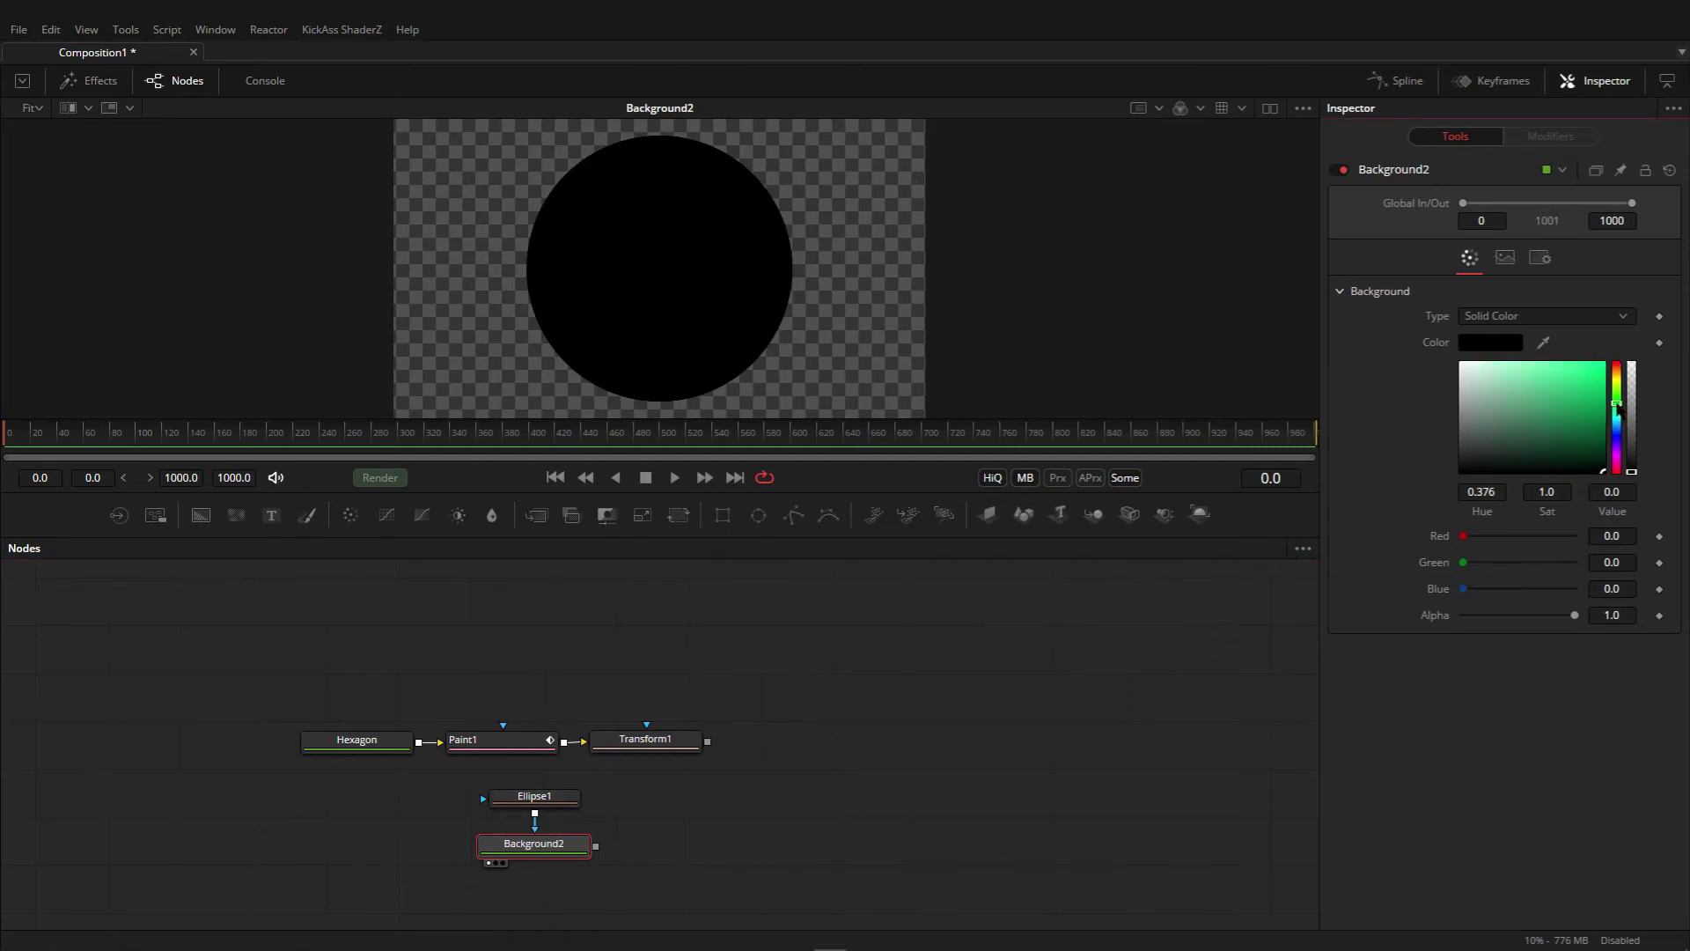
left_click(1594, 363)
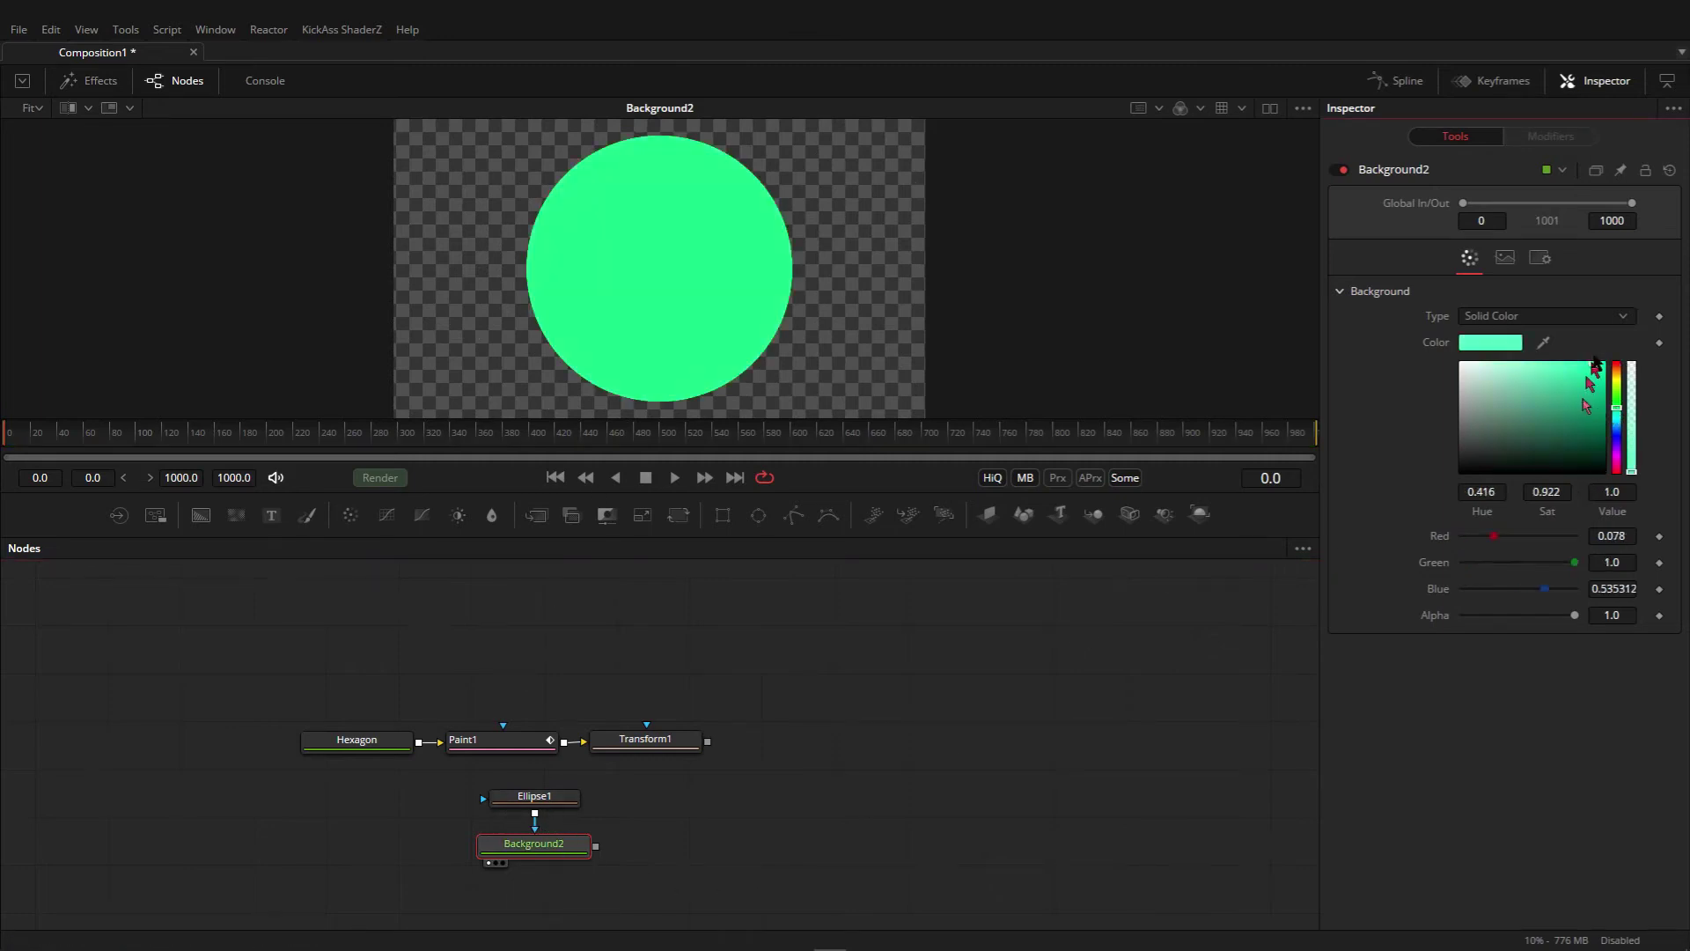
left_click(562, 802)
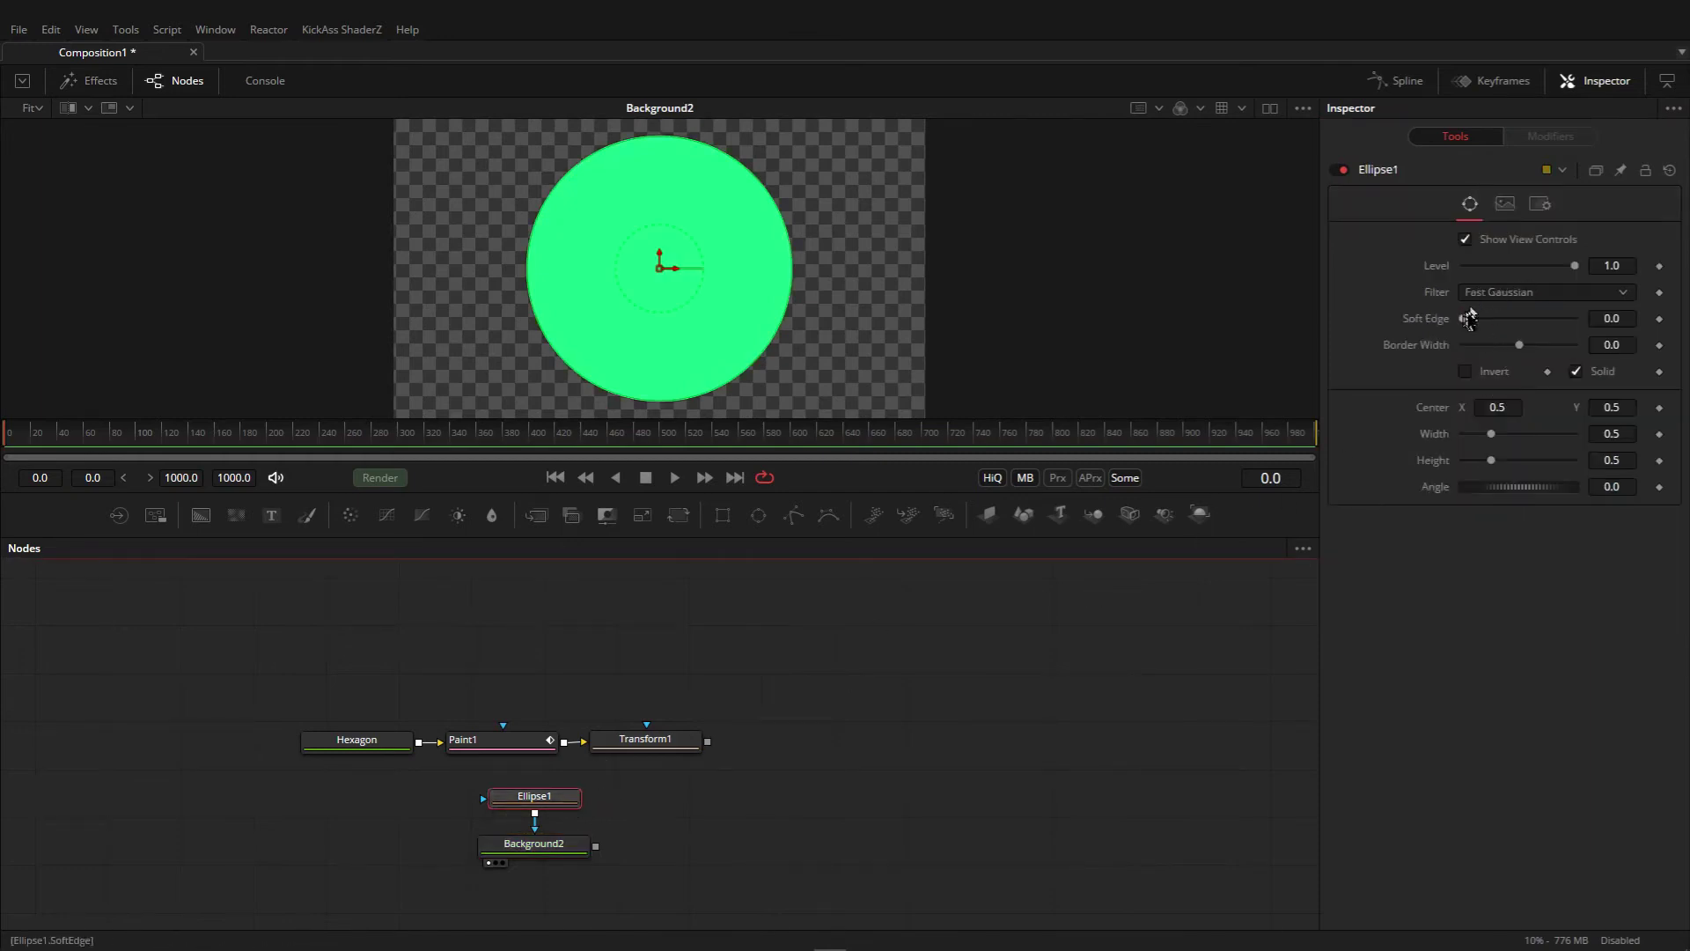
- Set Ellipse1 Soft Edge to about 0.11, nudge the green toward blue, and merge with Transform1
left_click_drag(1467, 320, 1513, 323)
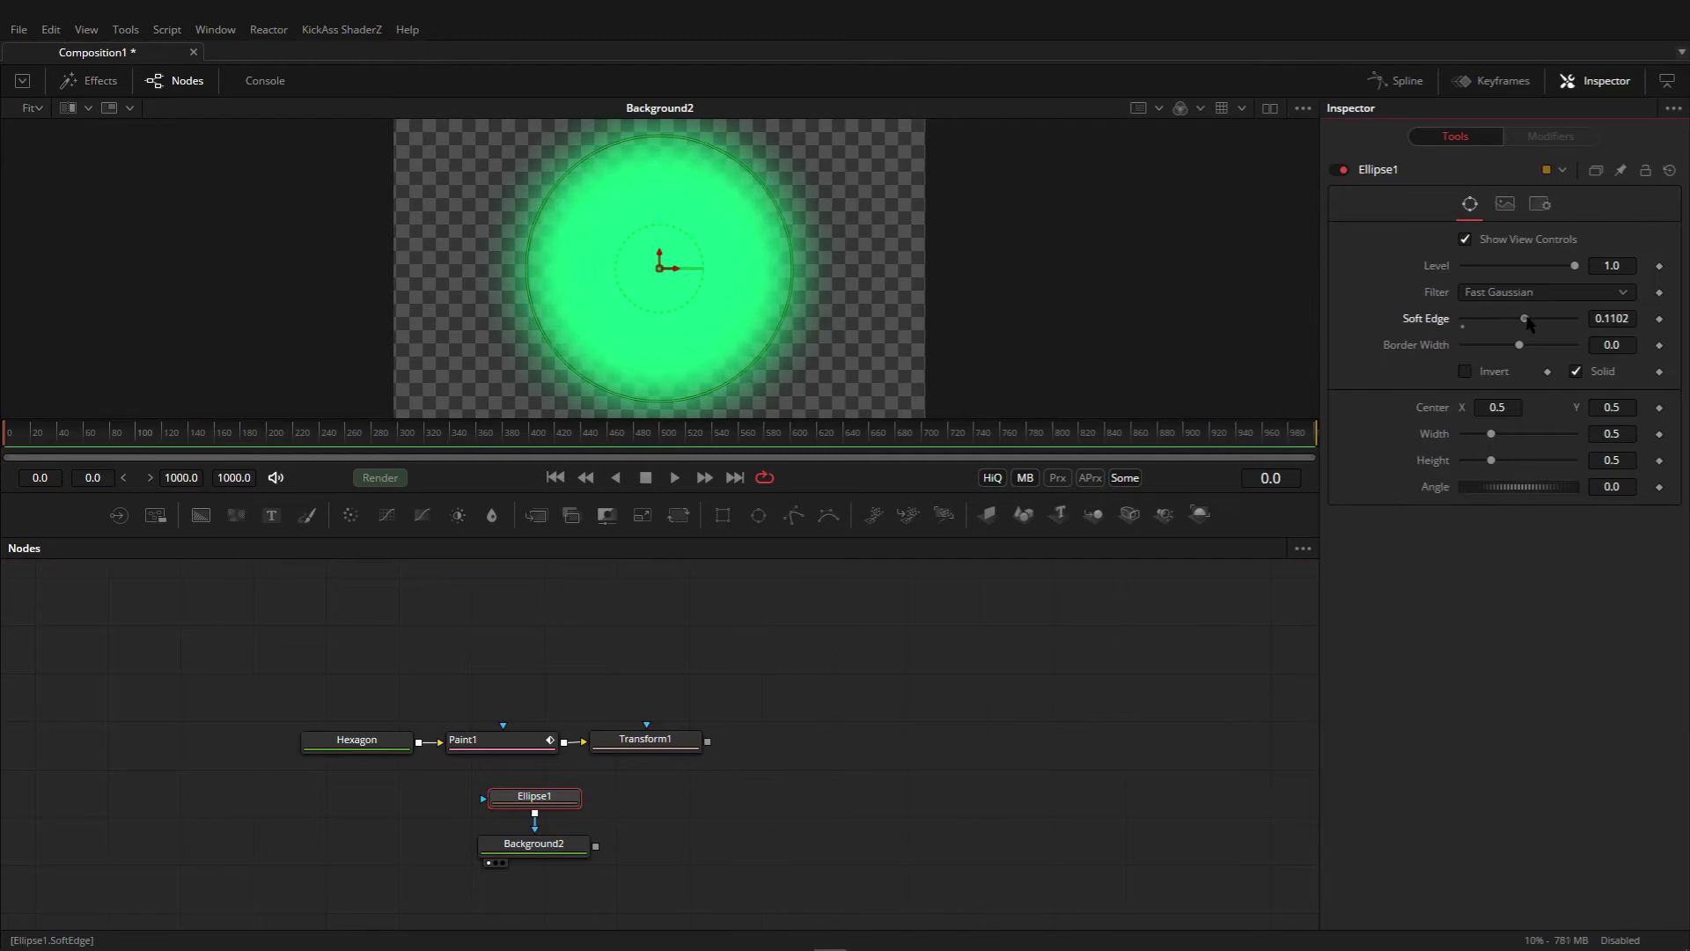
left_click(554, 847)
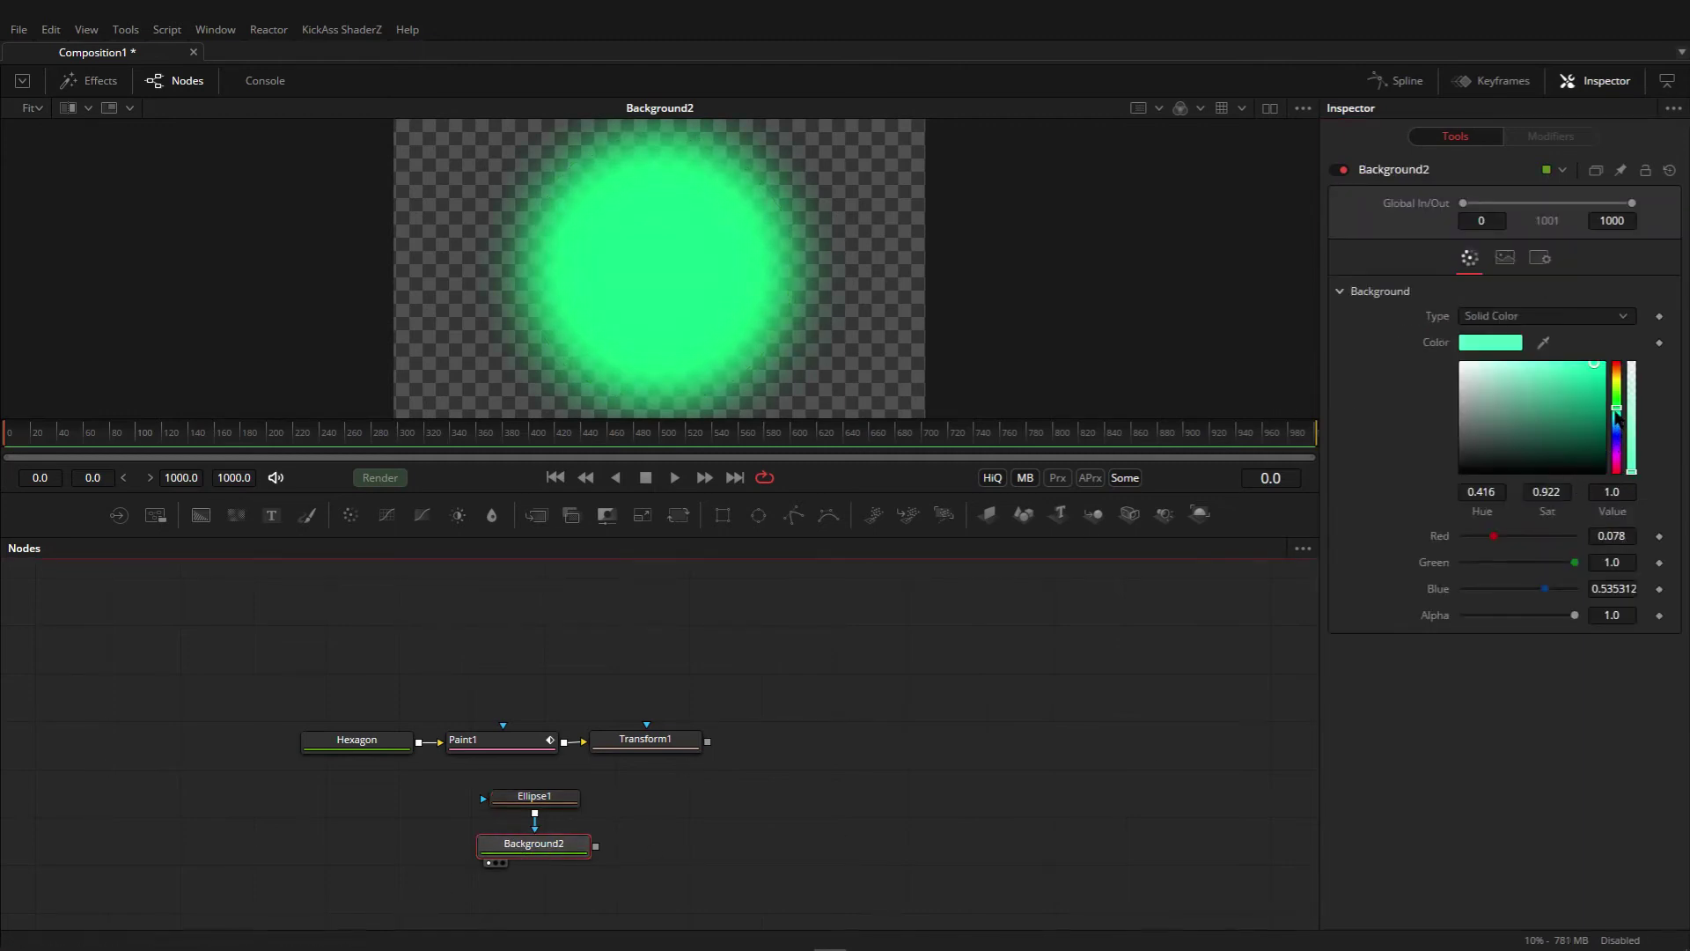
left_click_drag(1617, 413, 1618, 416)
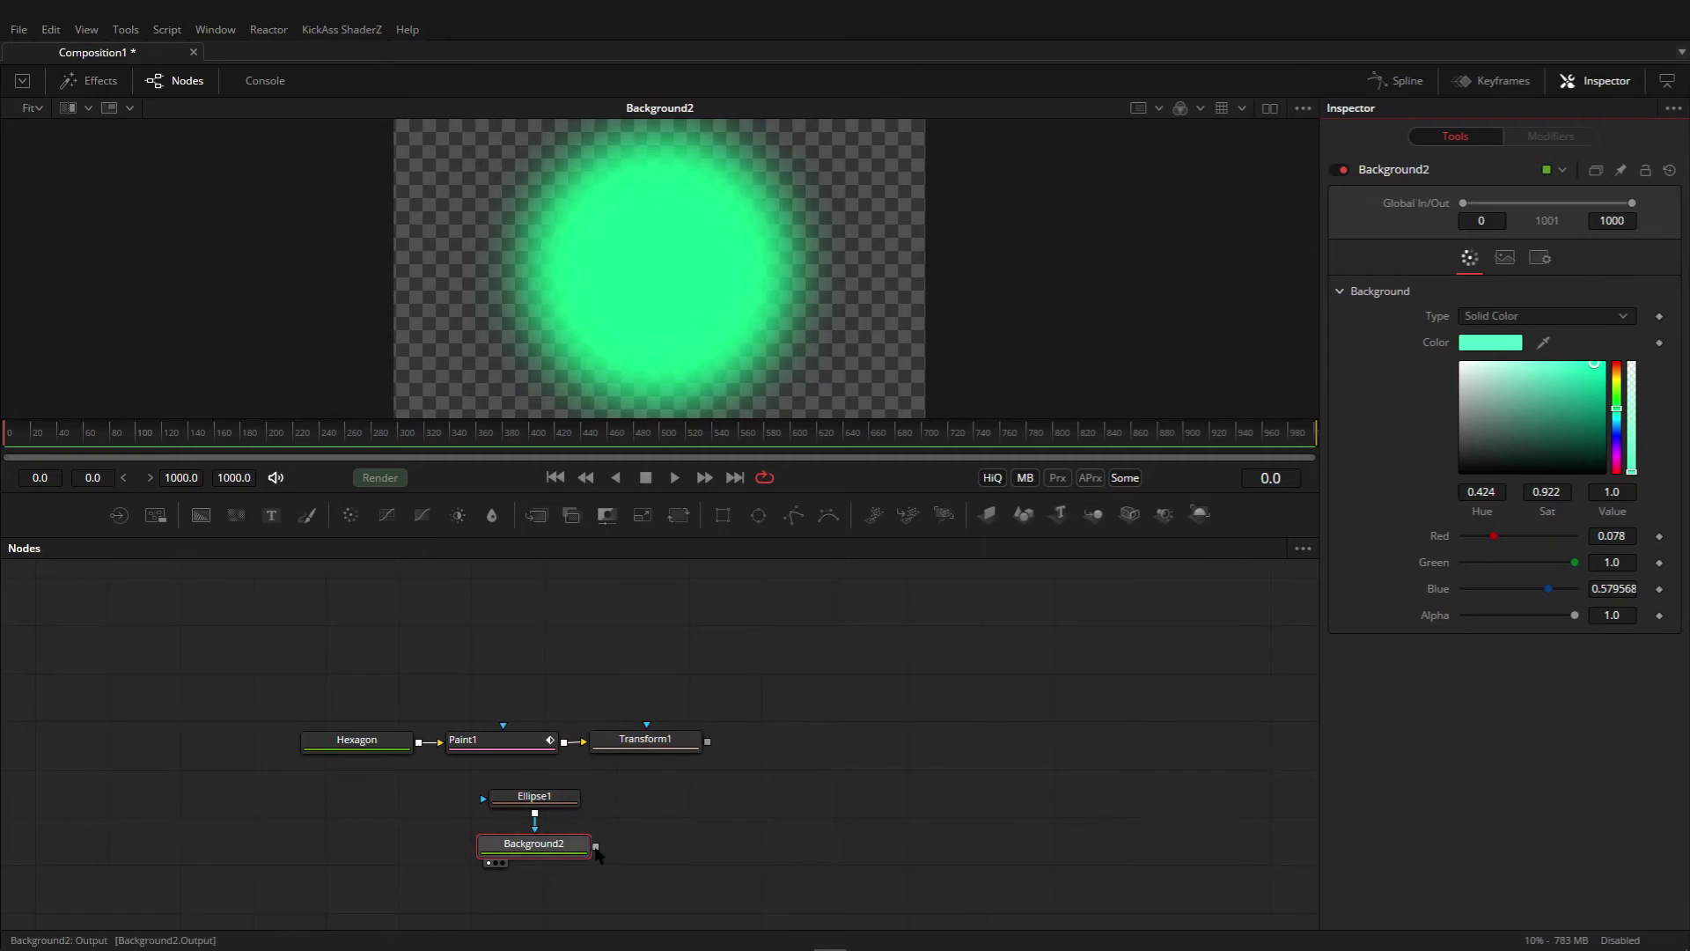
left_click_drag(595, 848, 709, 743)
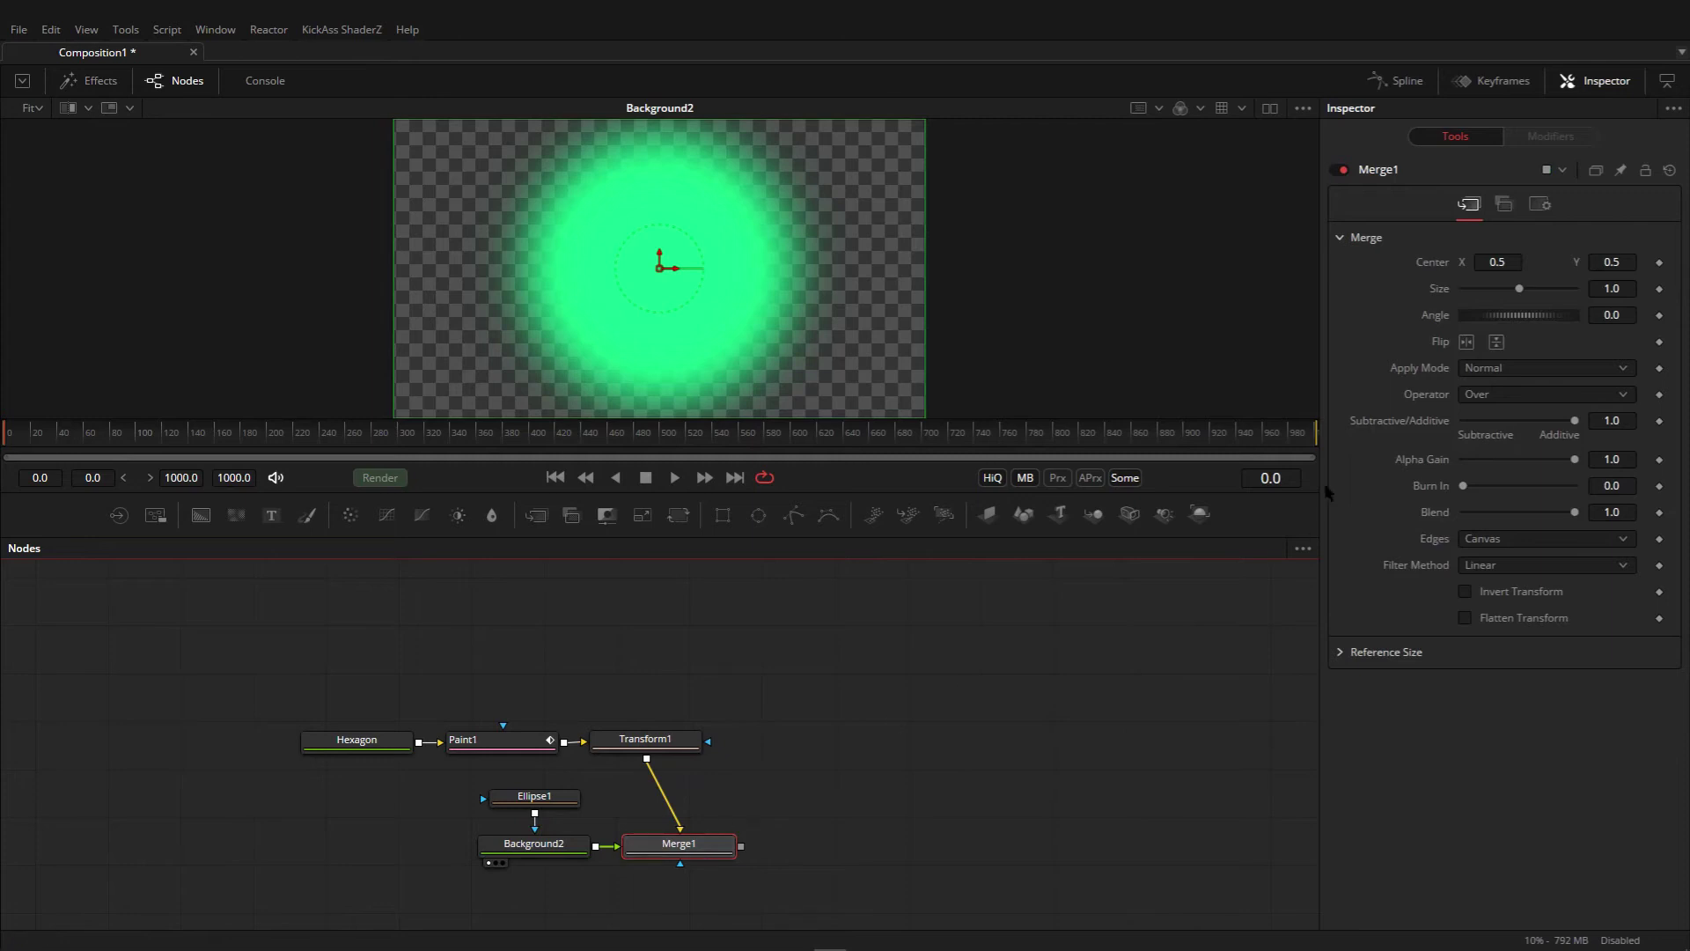
- Set Merge1 to the In operator, view it, and shrink Ellipse1 to about 0.35
left_click(1487, 396)
left_click(1485, 415)
key("1")
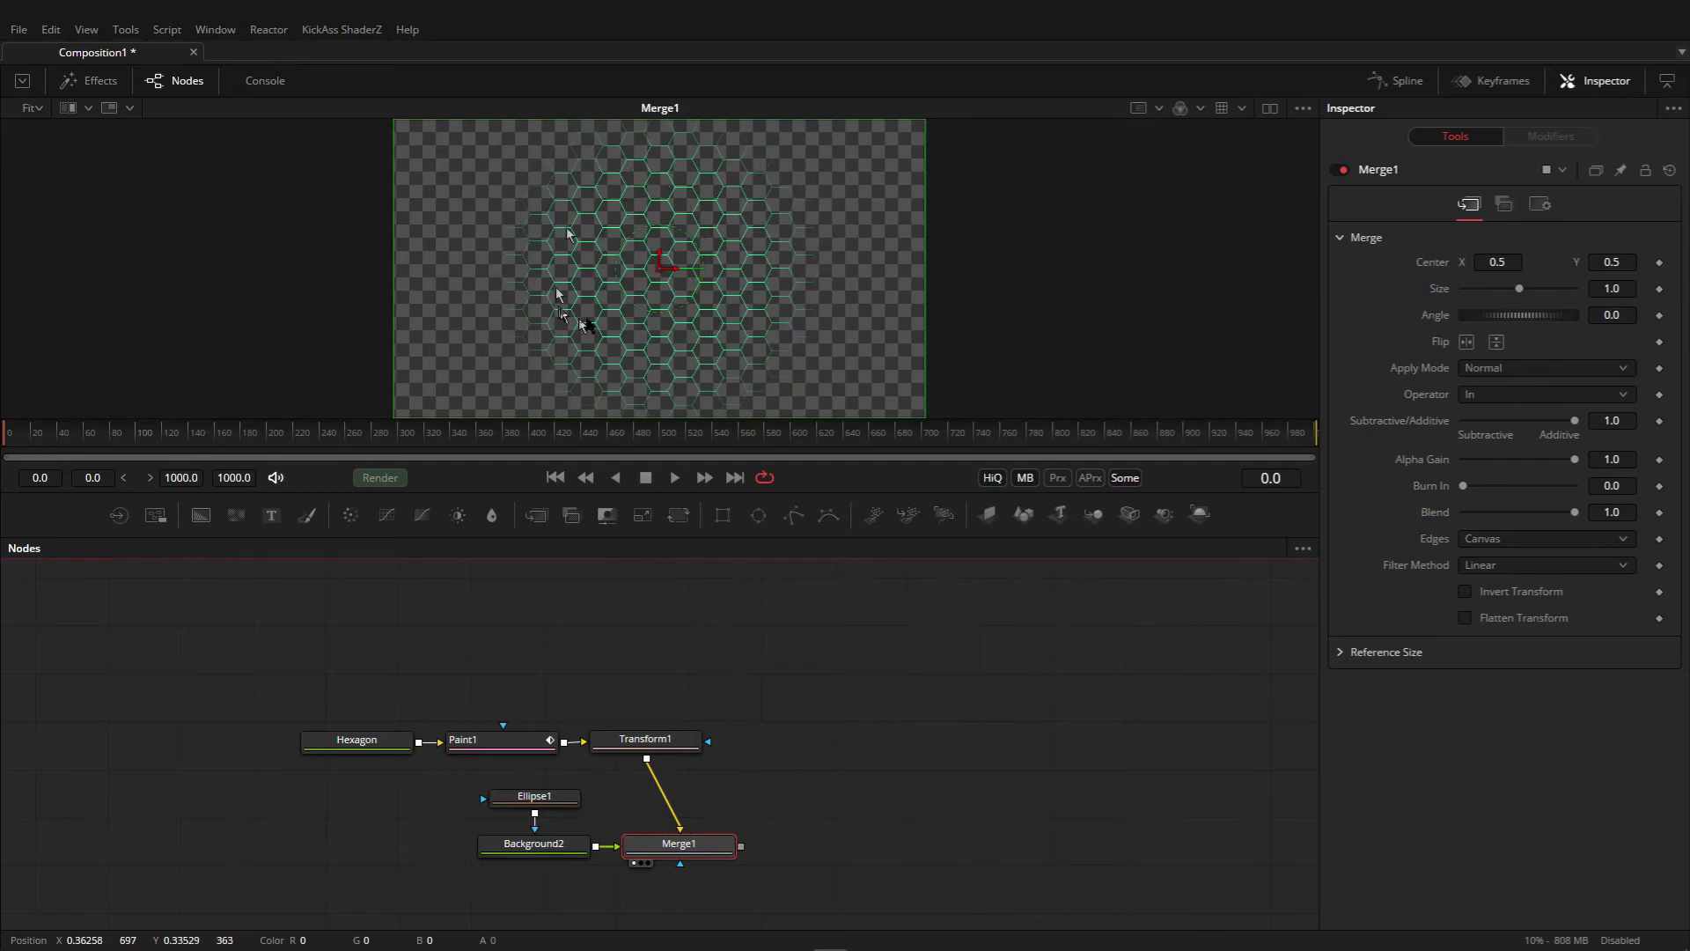
left_click(553, 797)
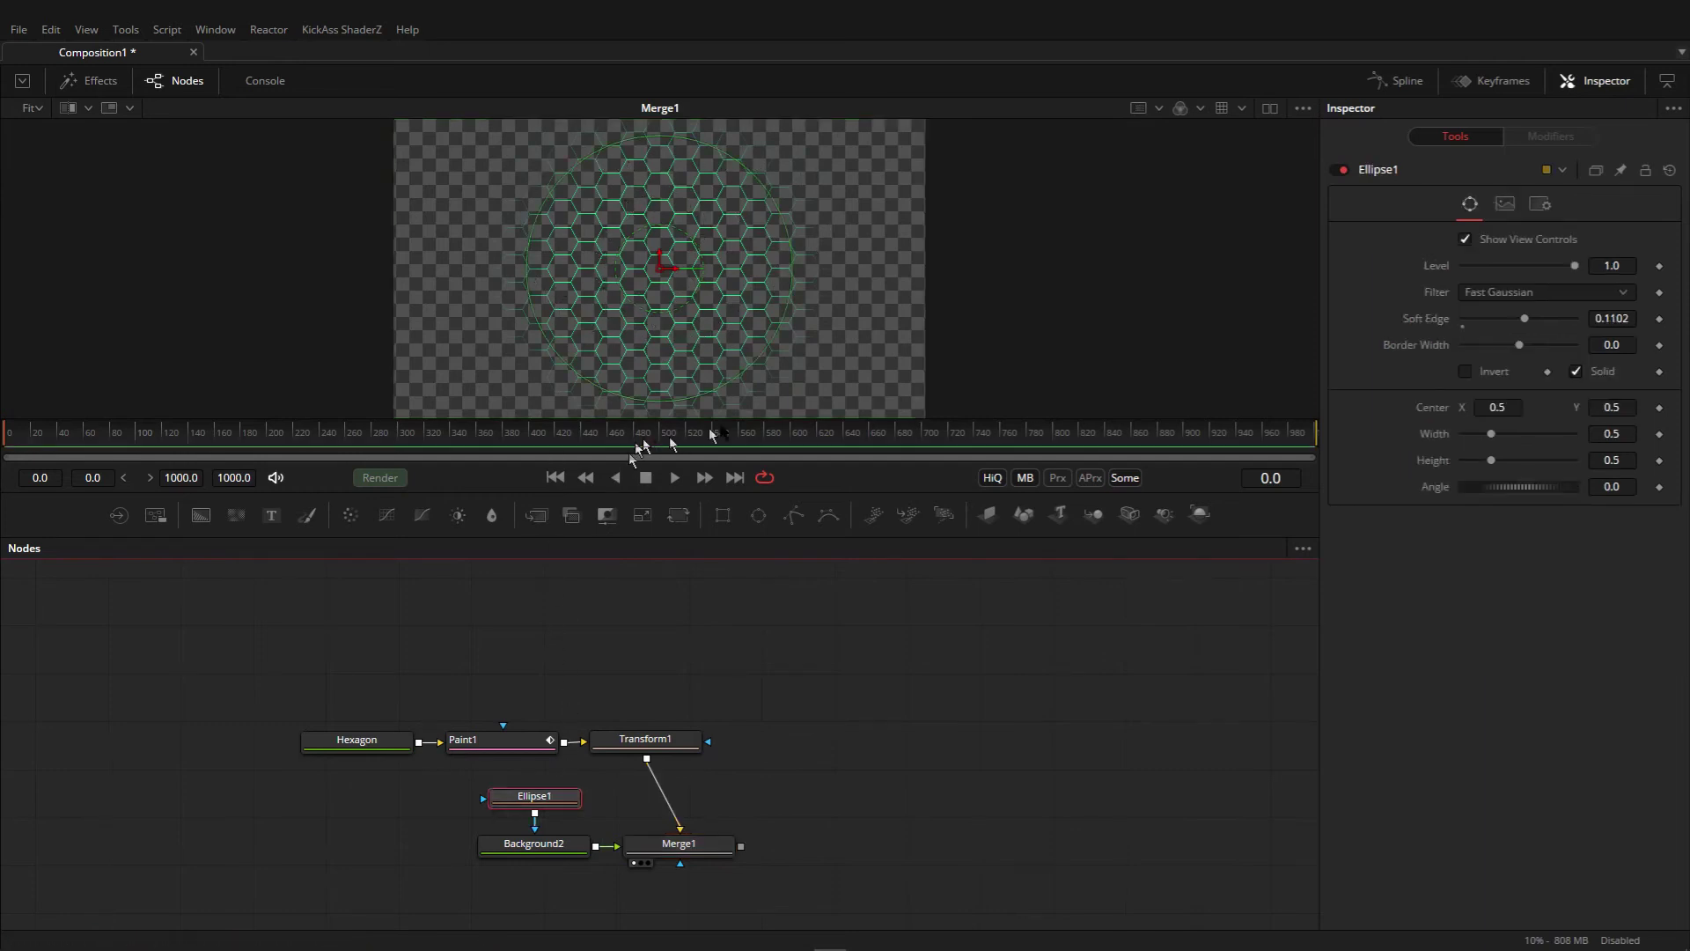
left_click_drag(750, 372, 721, 359)
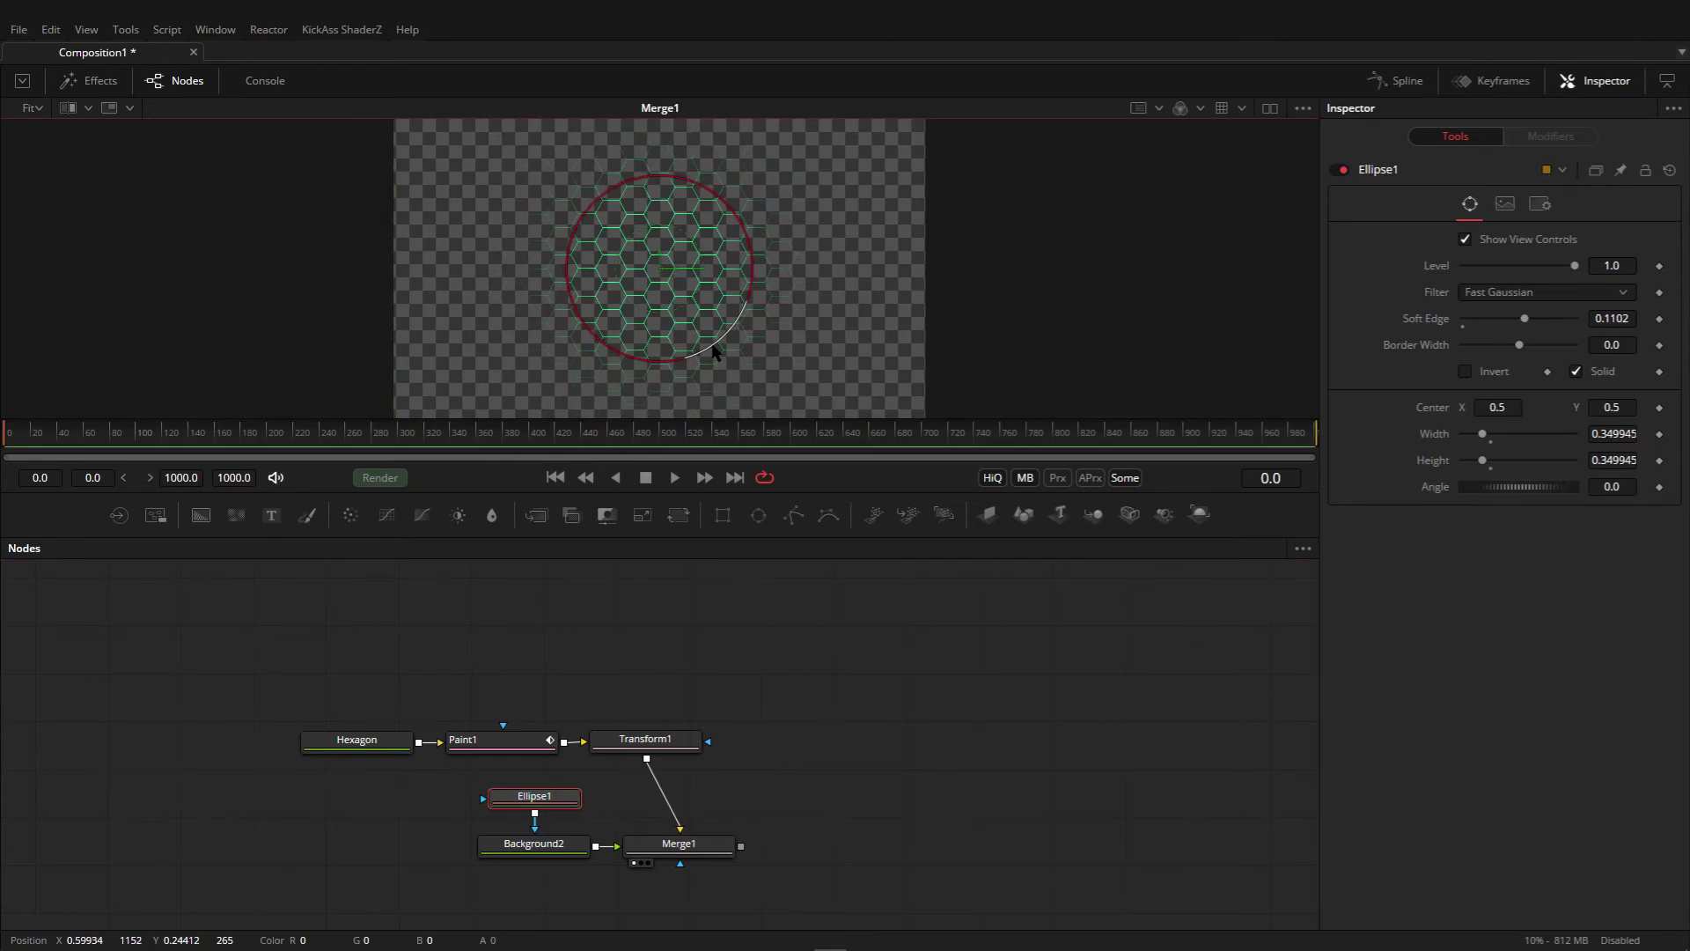
left_click(877, 787)
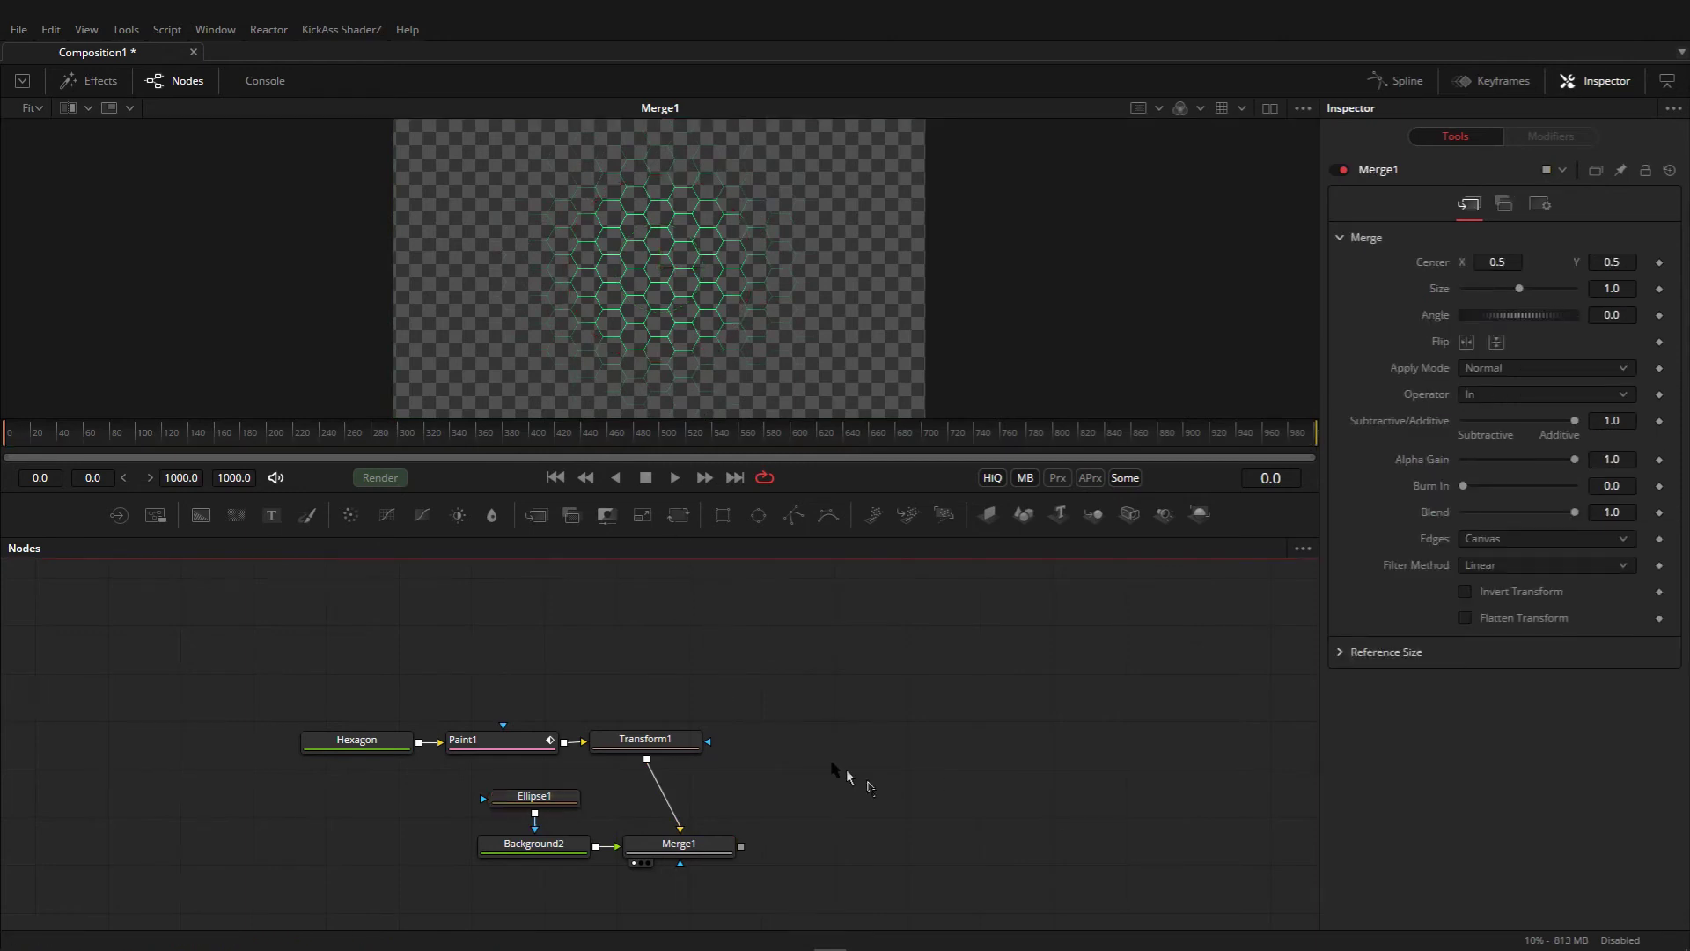
- Combine Merge1 over a new Background3 through Merge2 and colour Background3 grey (R 0.349, G/B 0.322)
left_click_drag(201, 515, 563, 905)
left_click_drag(741, 814, 616, 880)
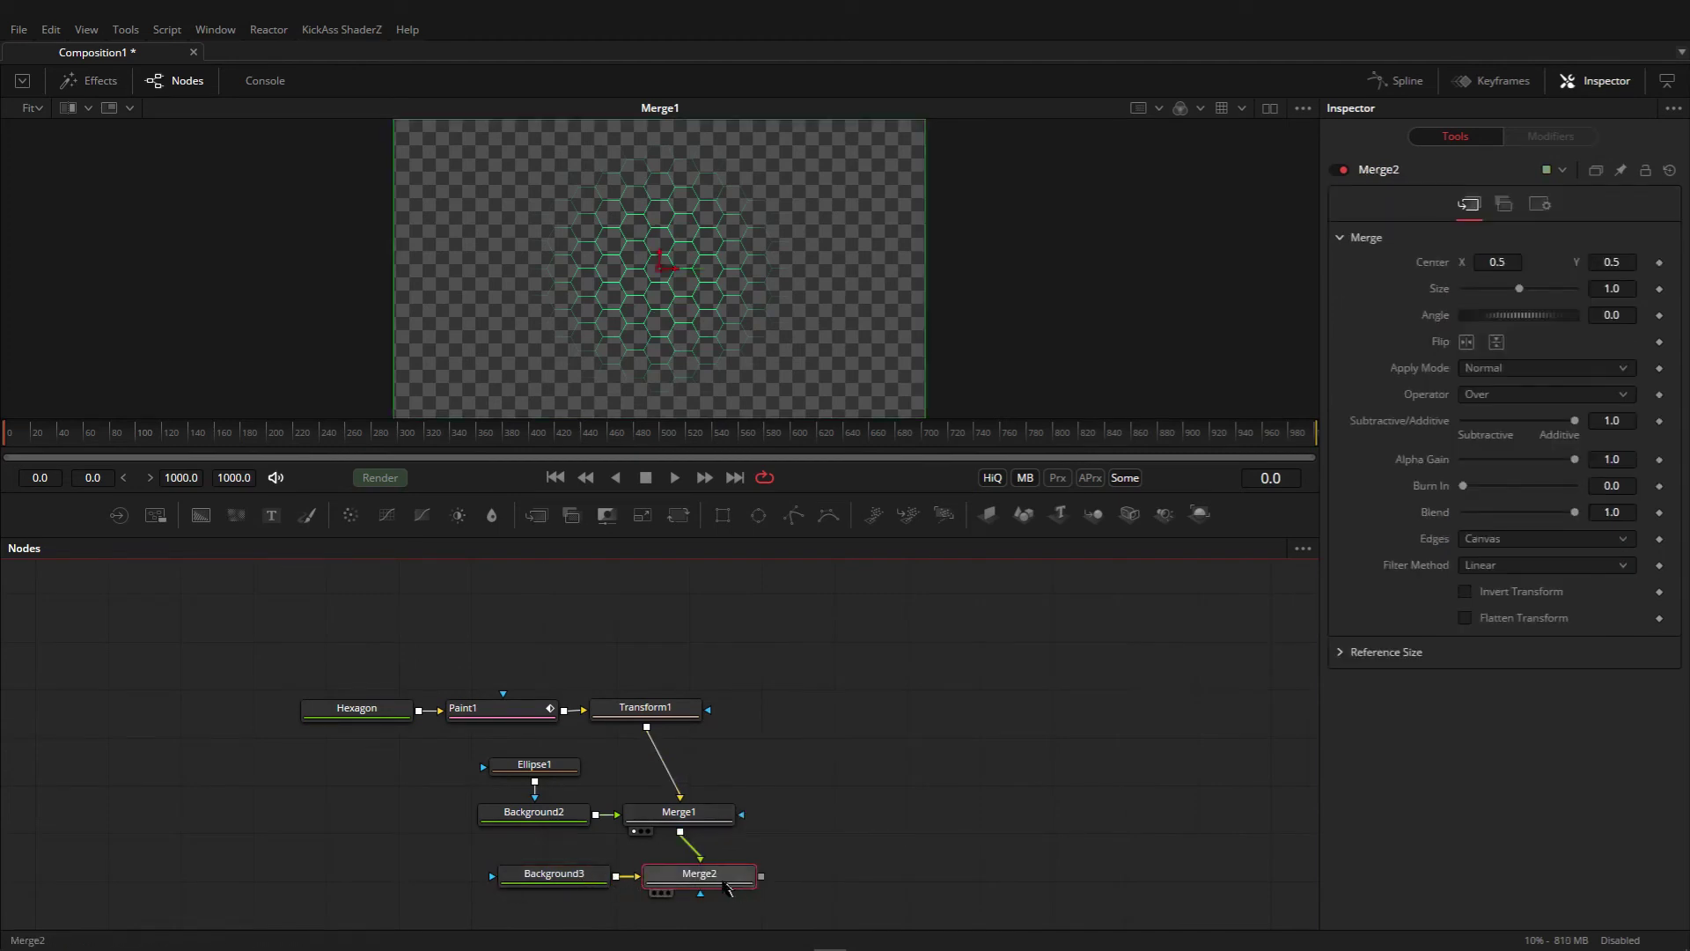
left_click_drag(721, 883, 722, 348)
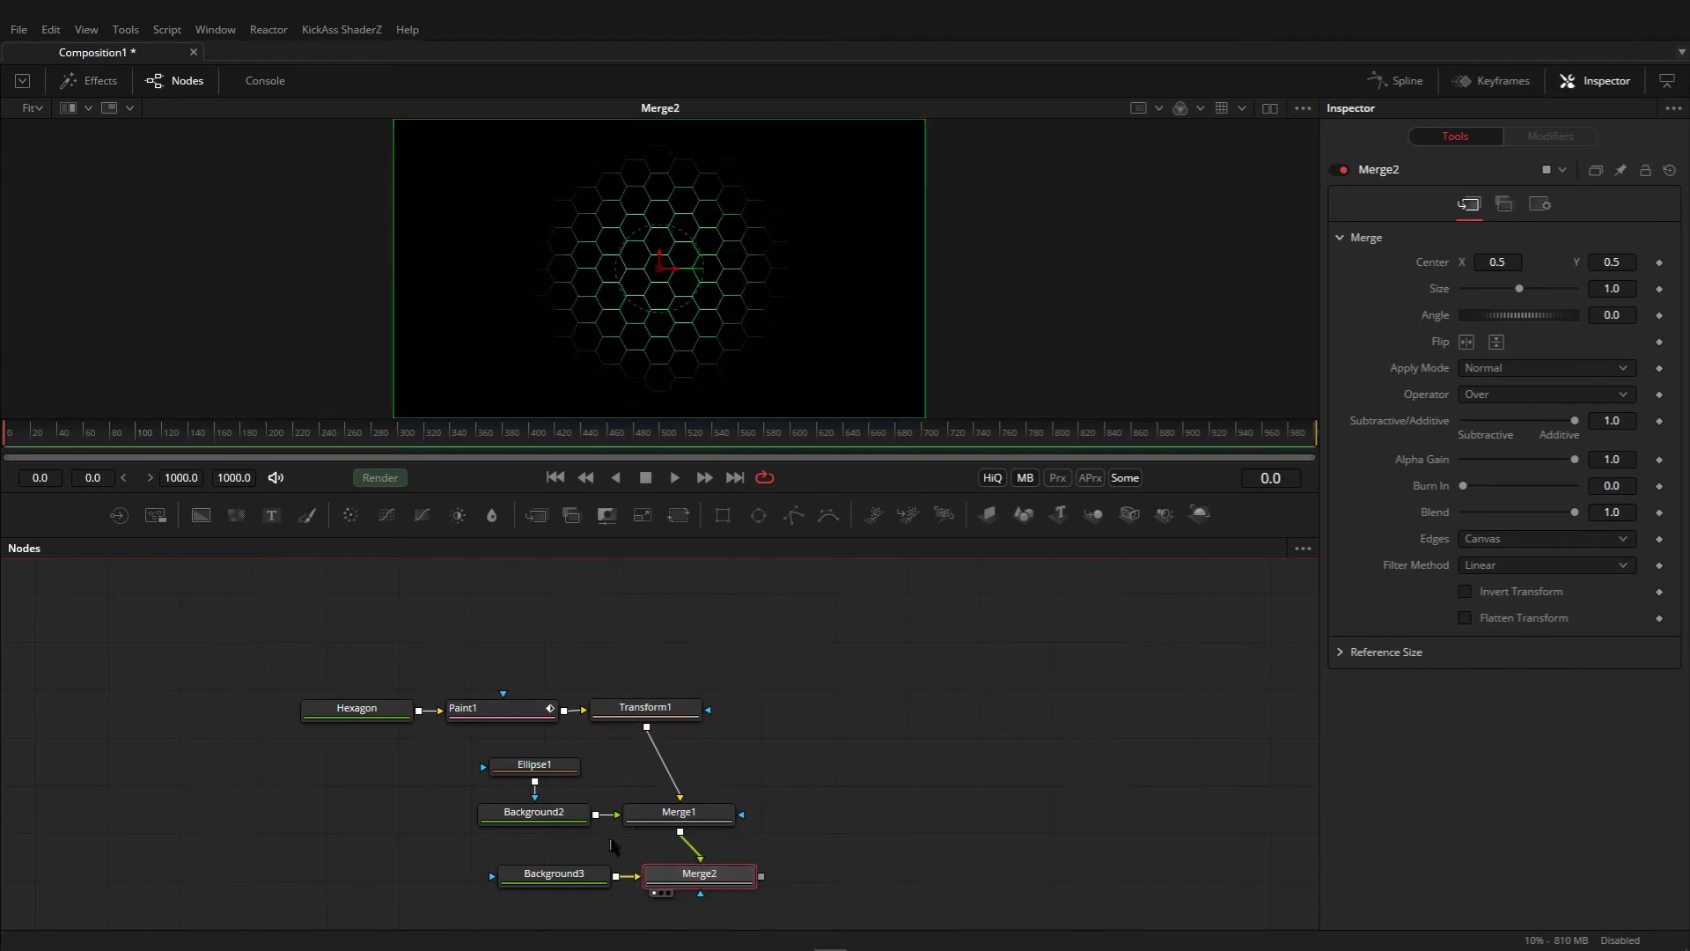
left_click(564, 880)
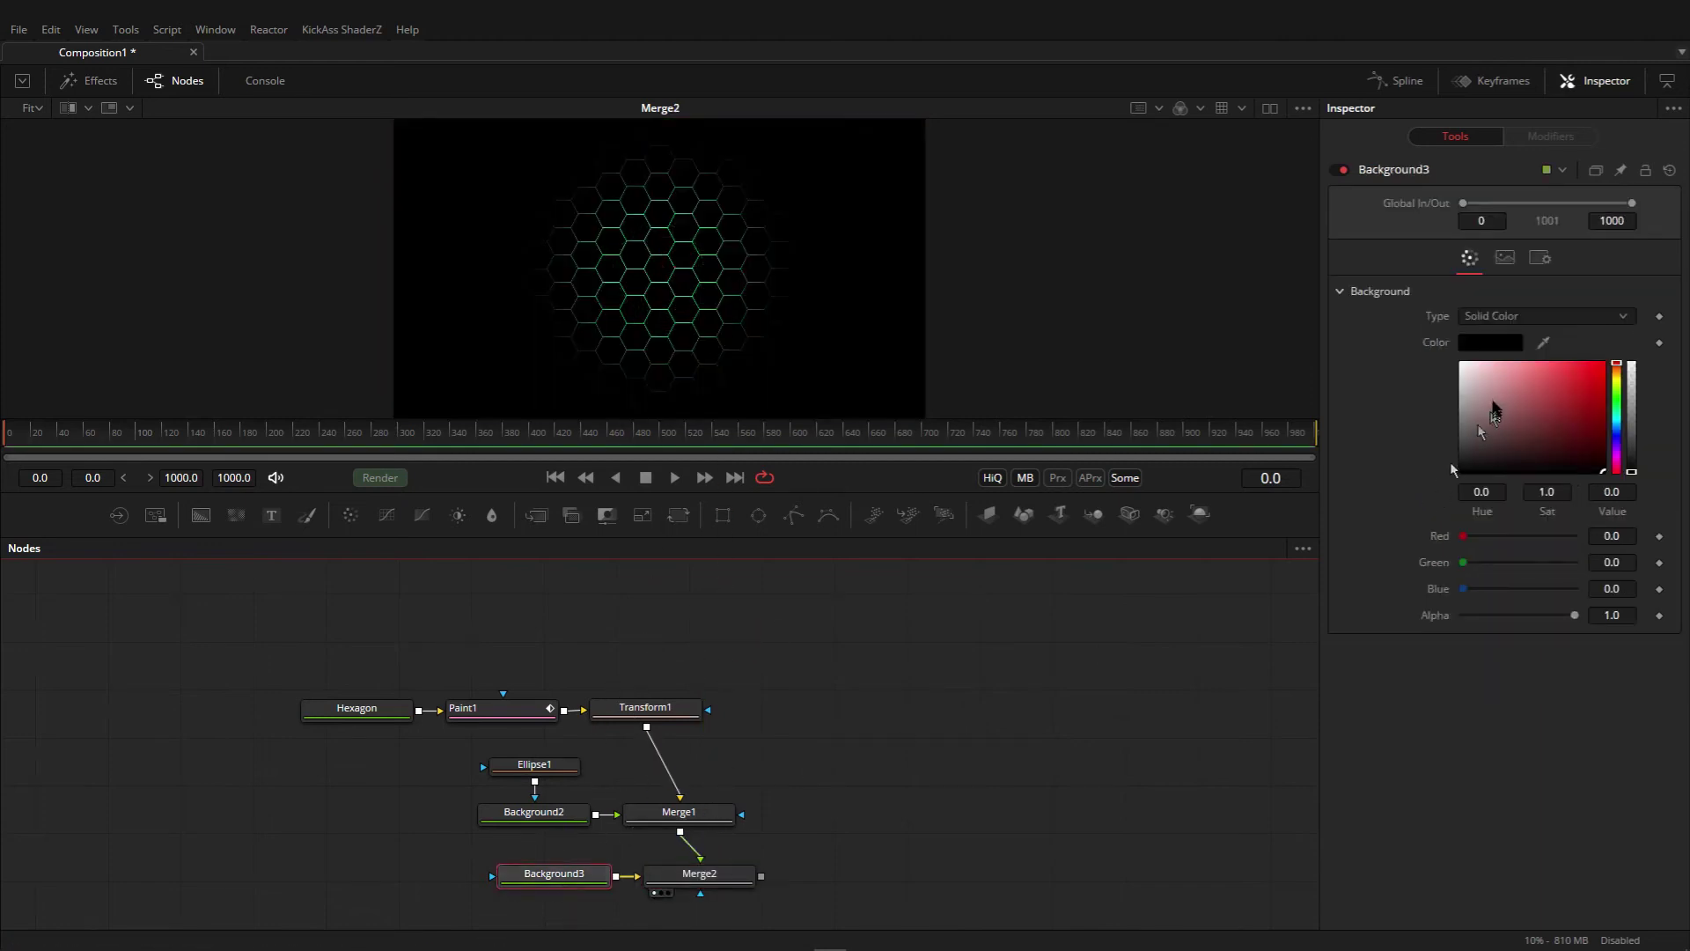
left_click_drag(1494, 401, 1471, 410)
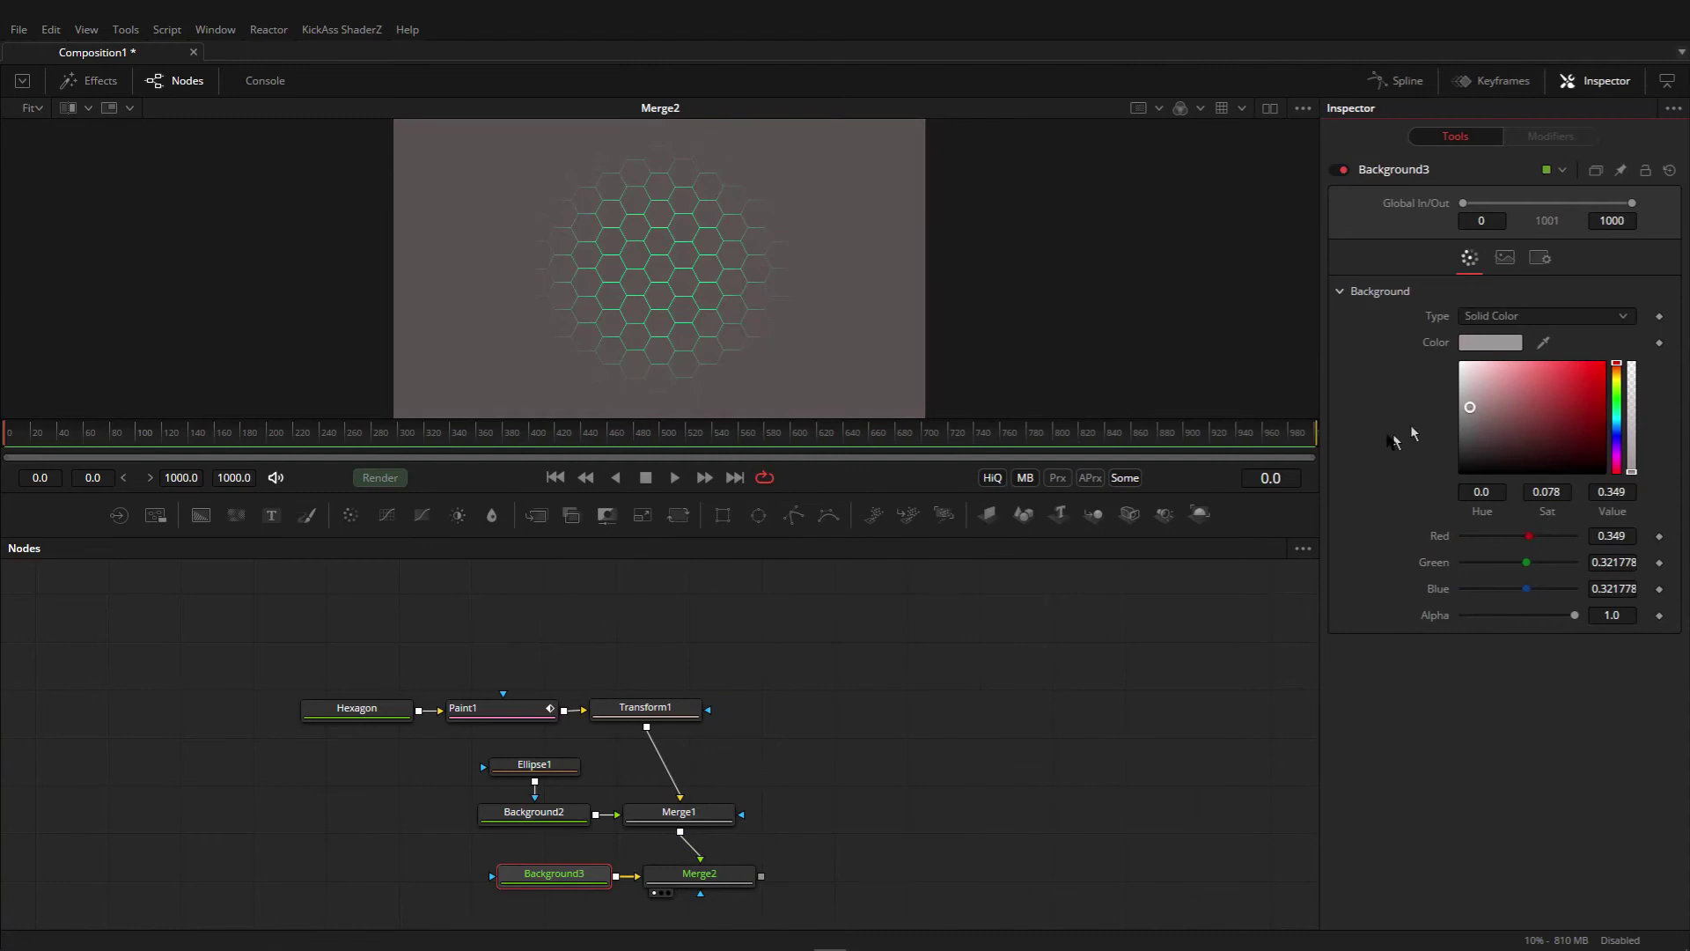
left_click(534, 764)
- Nudge Ellipse1's centre slightly and shrink it to about 0.314 width and height
left_click(658, 273)
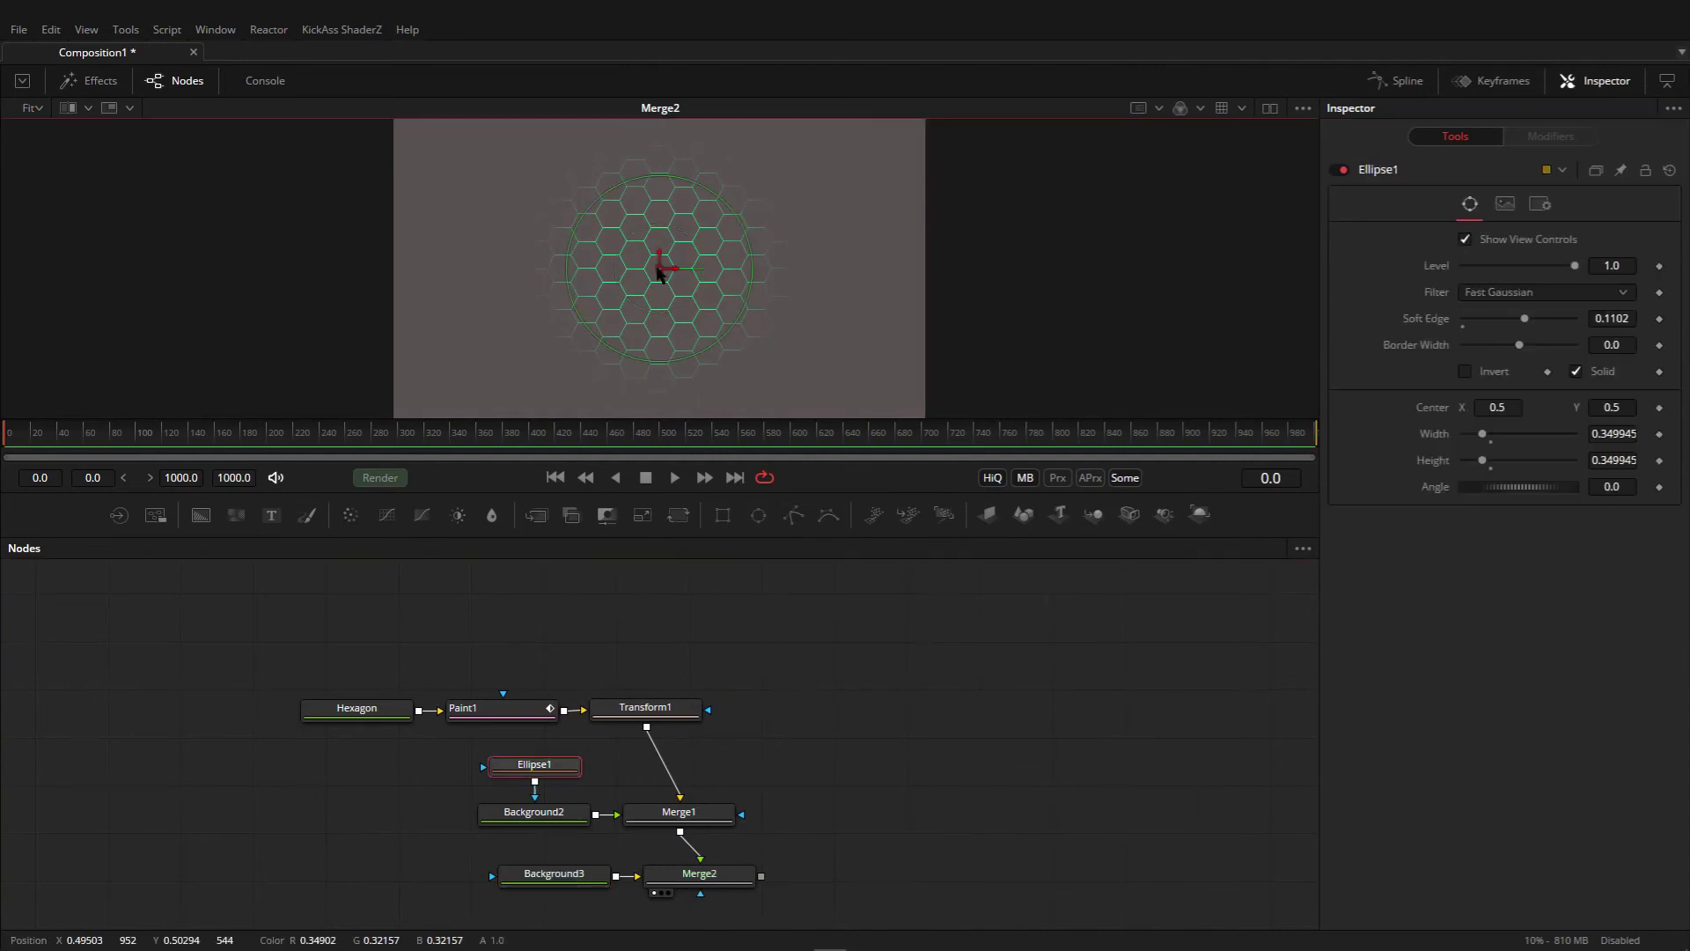
mouse_move(657, 264)
left_mouse_down()
mouse_move(585, 234)
mouse_move(649, 226)
mouse_move(739, 268)
mouse_move(566, 287)
mouse_move(615, 246)
mouse_move(713, 261)
mouse_move(640, 278)
mouse_move(658, 280)
left_mouse_up()
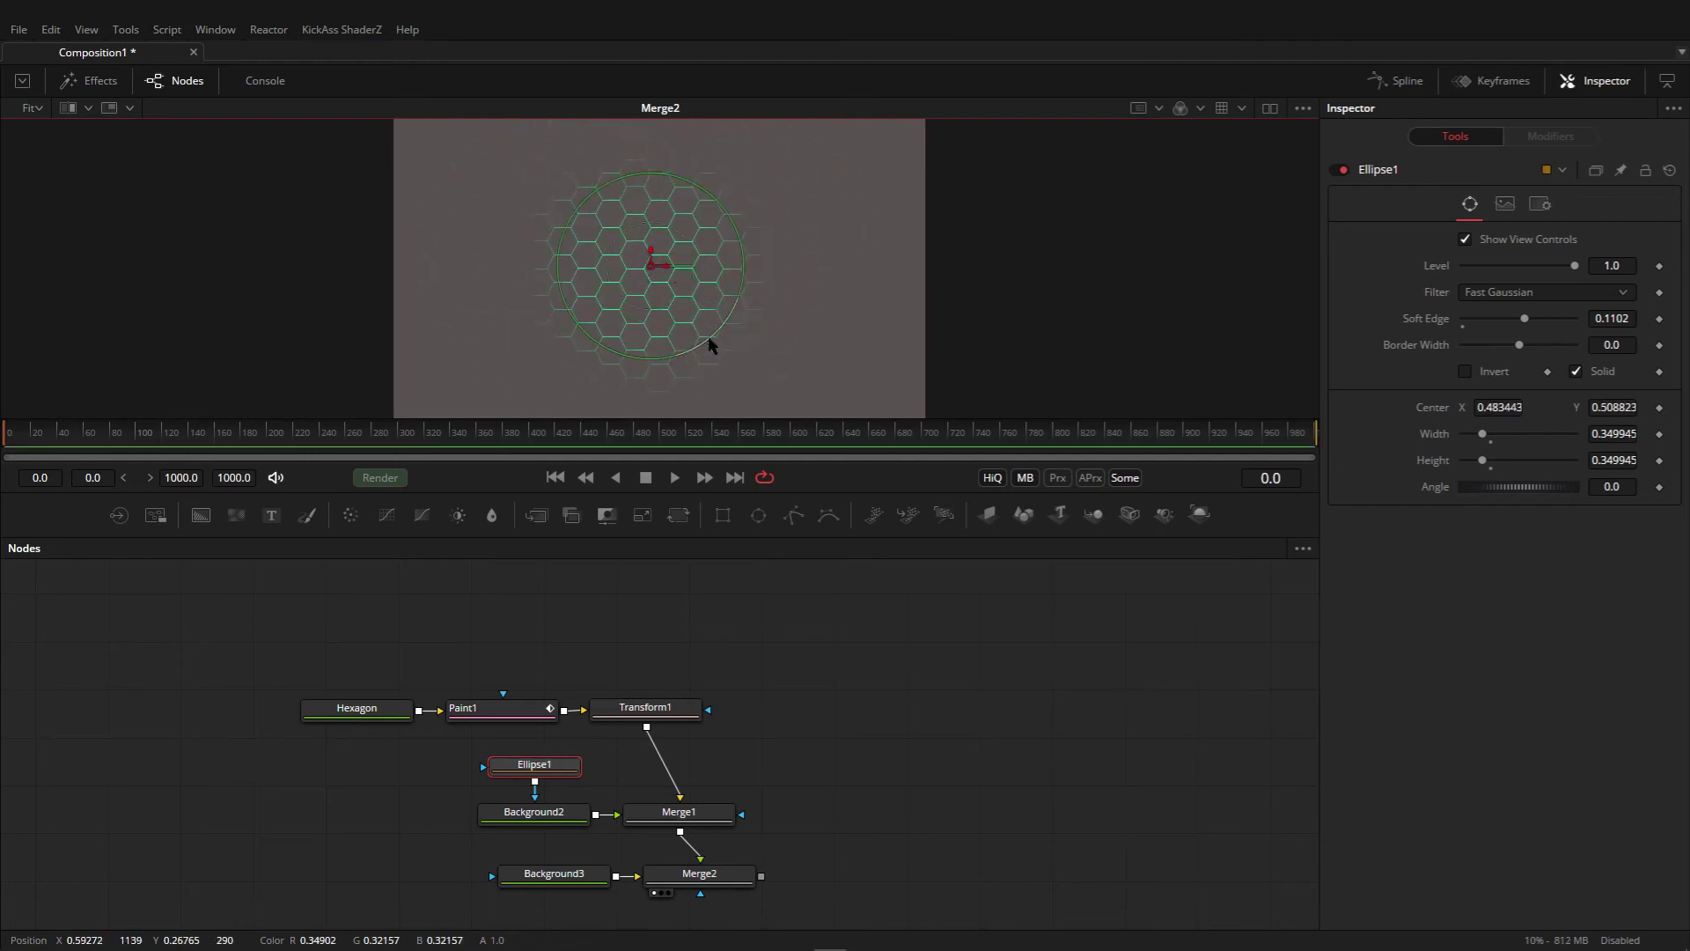
mouse_move(705, 343)
left_mouse_down()
mouse_move(655, 302)
mouse_move(712, 348)
mouse_move(678, 318)
mouse_move(695, 319)
left_mouse_up()
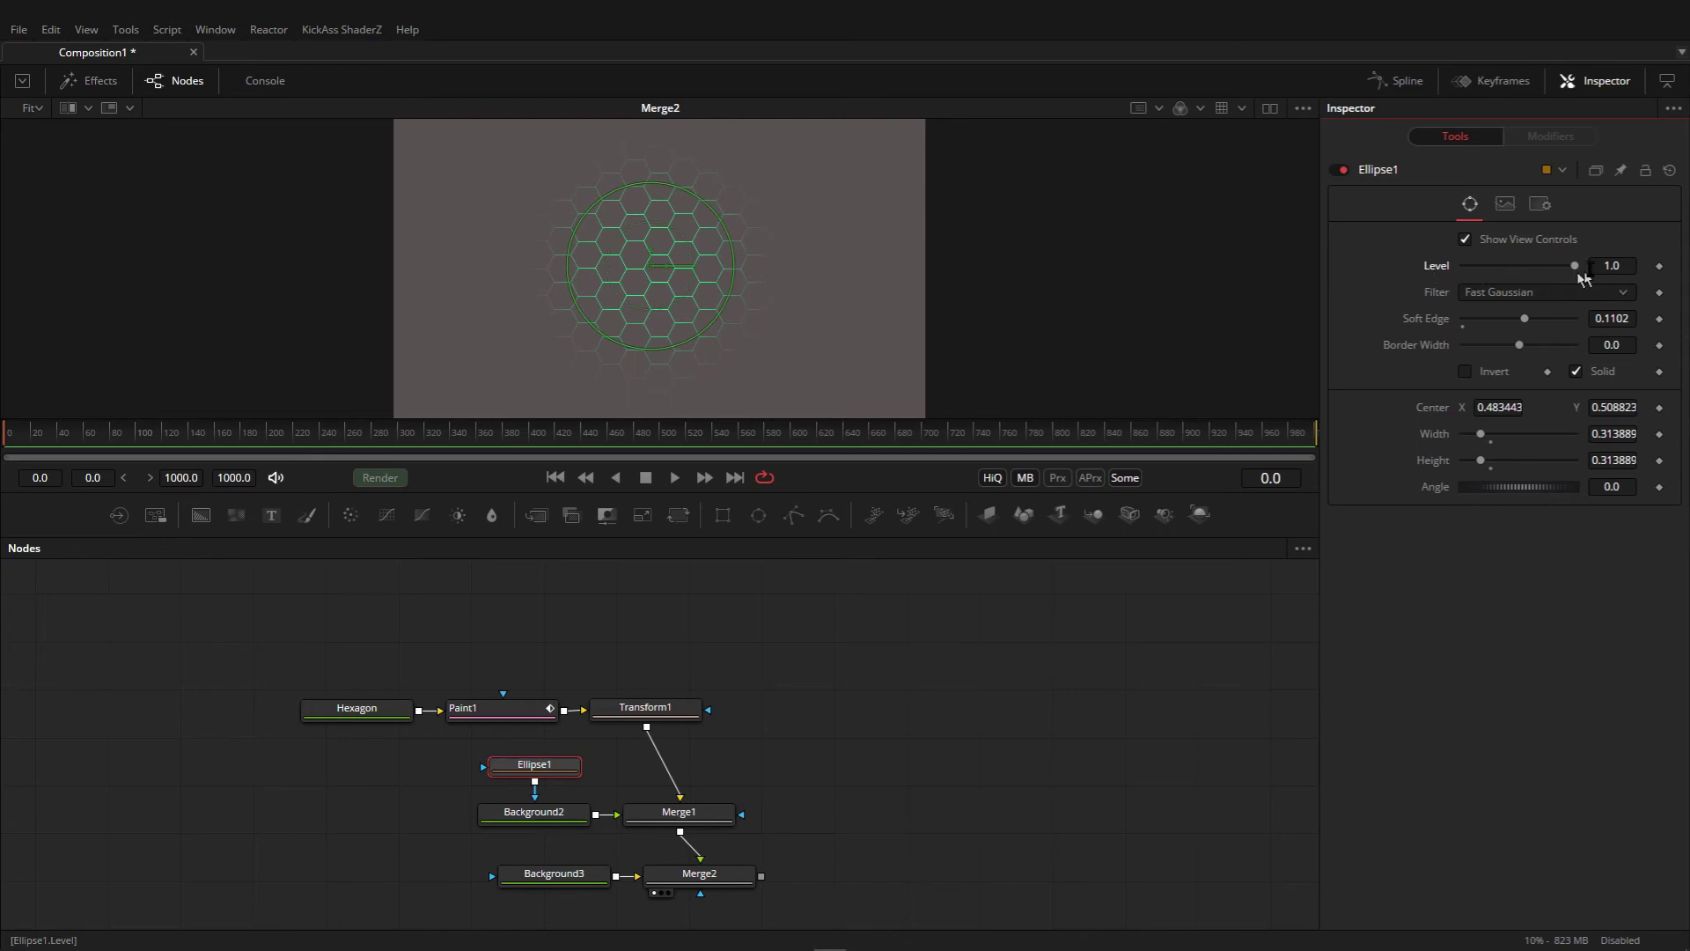
- Keyframe Ellipse1 Level at 1.0 on frame 0 and set it to 0.3 at frame 19
left_click(1658, 266)
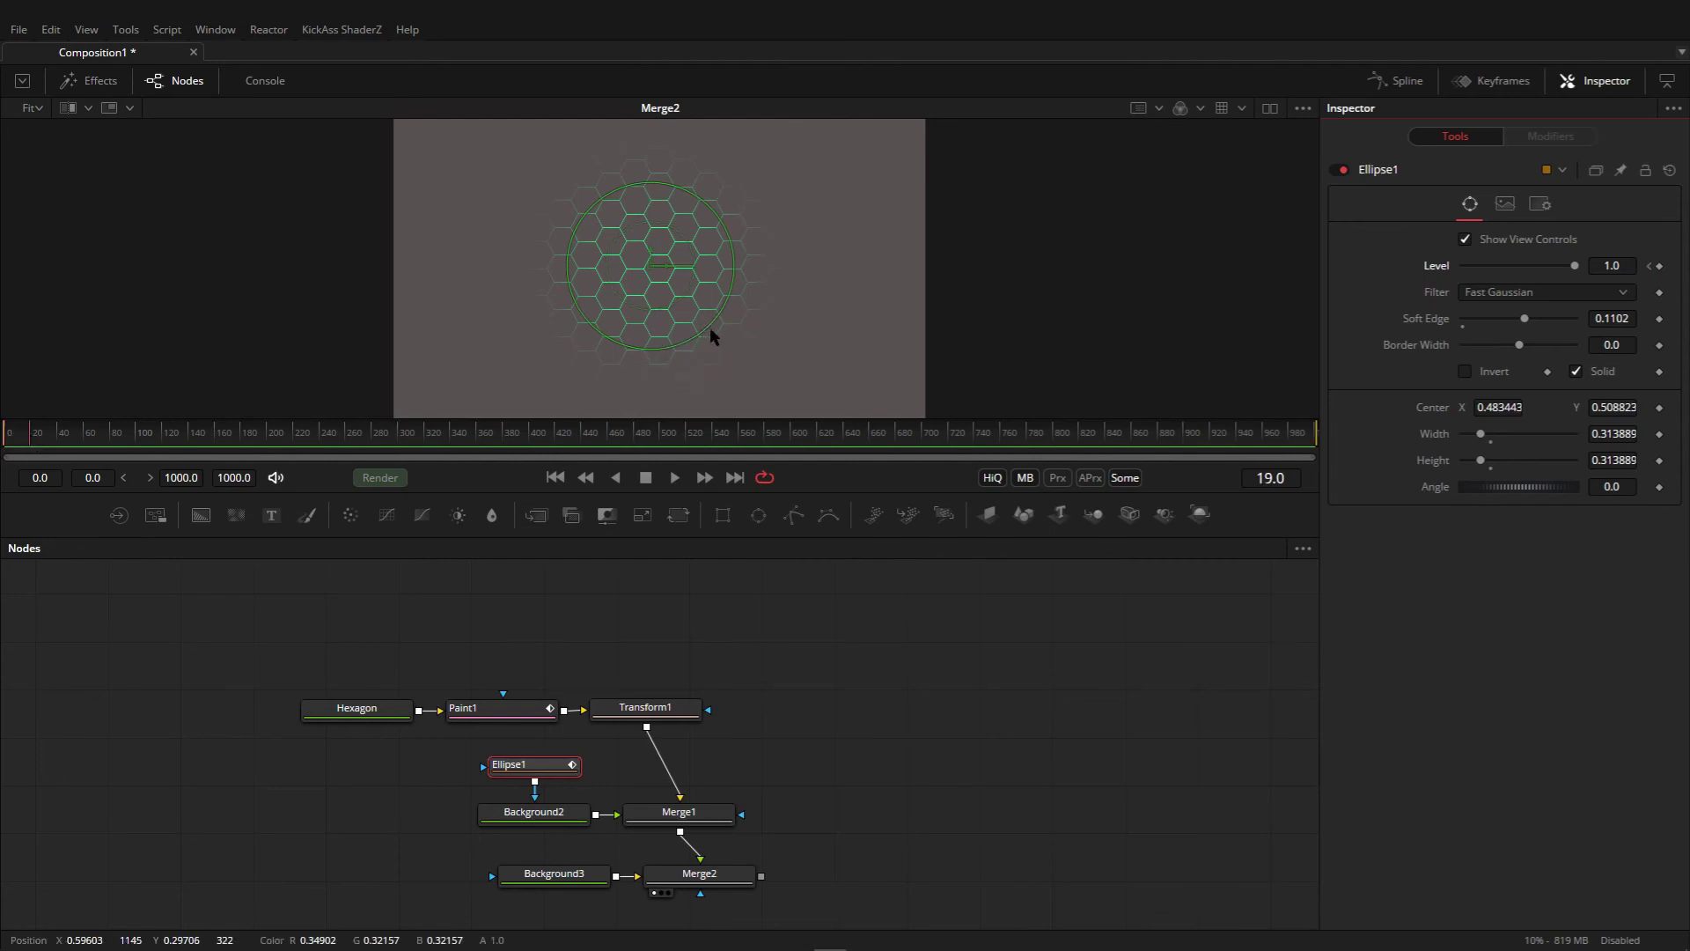
left_click(1486, 273)
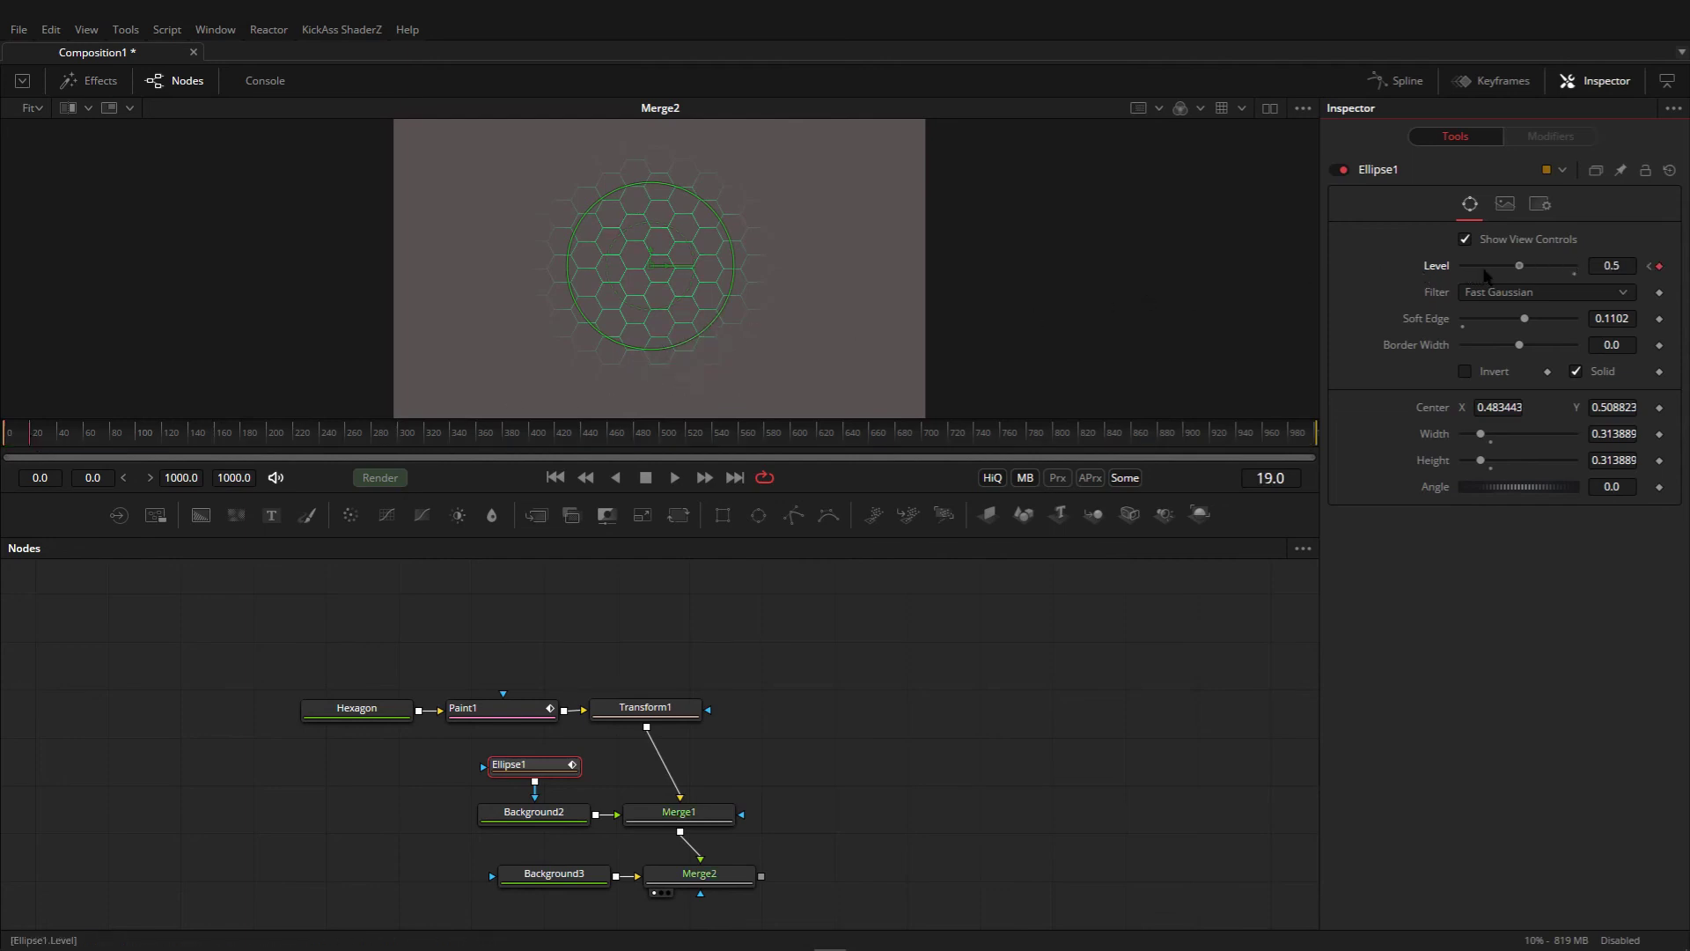
left_click(1486, 274)
left_click(1486, 273)
left_click(1485, 273)
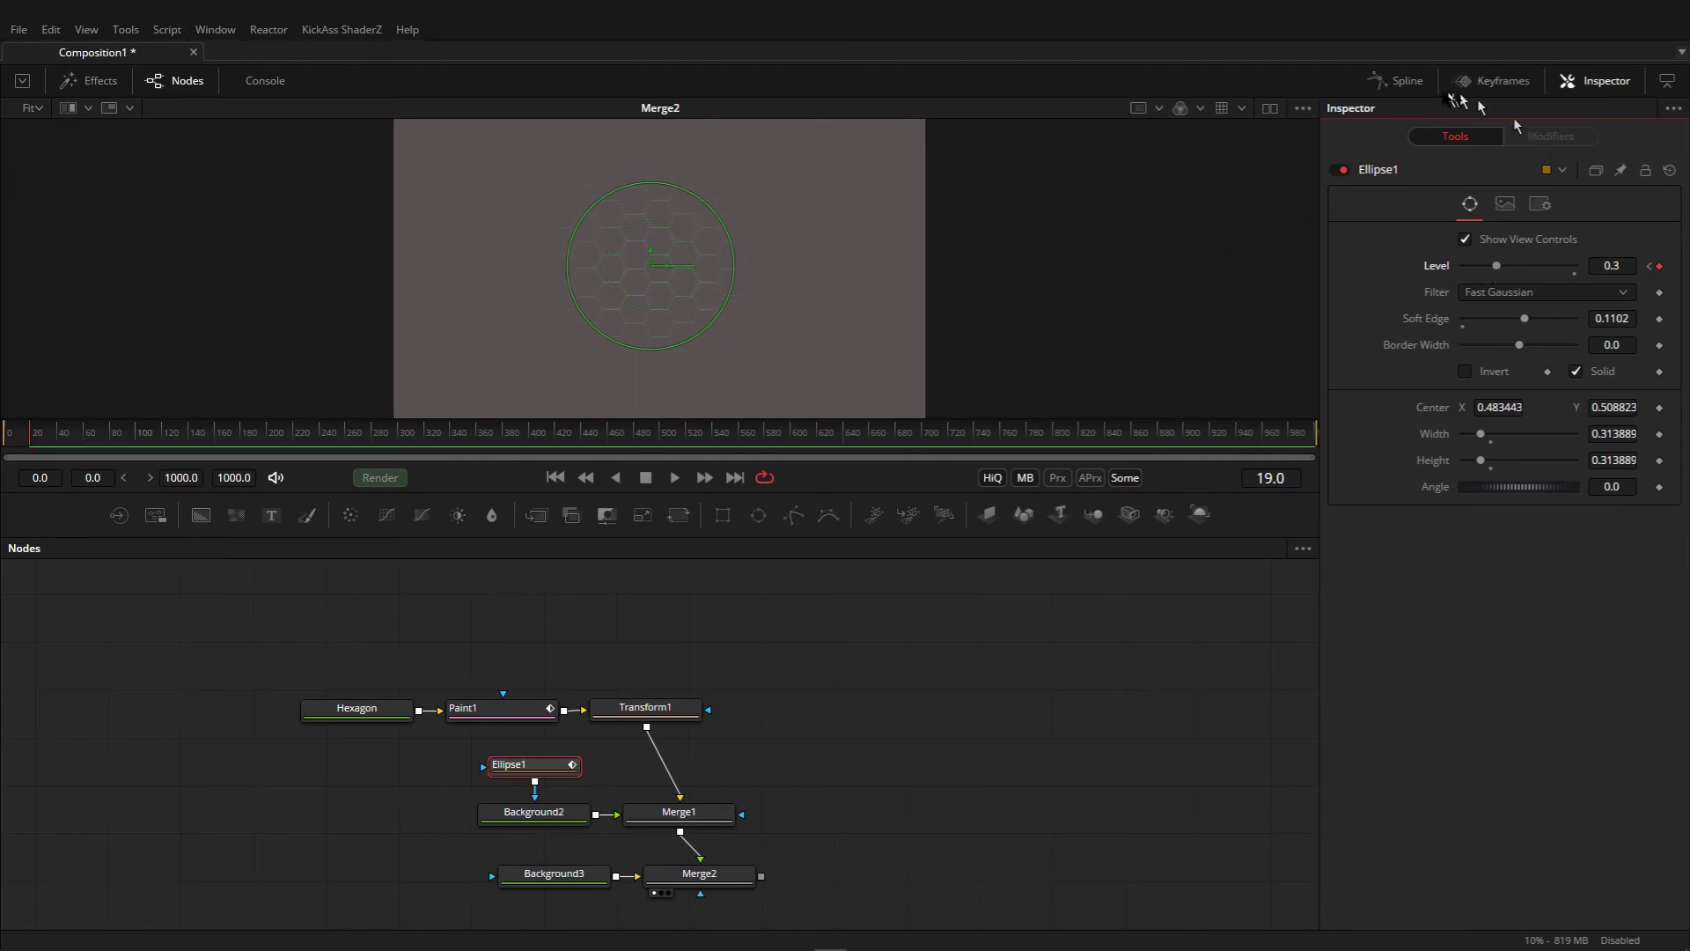
- In the Spline editor, fit the Ellipse1 Level curve and smooth its keyframes into an S-curve
left_click(1401, 85)
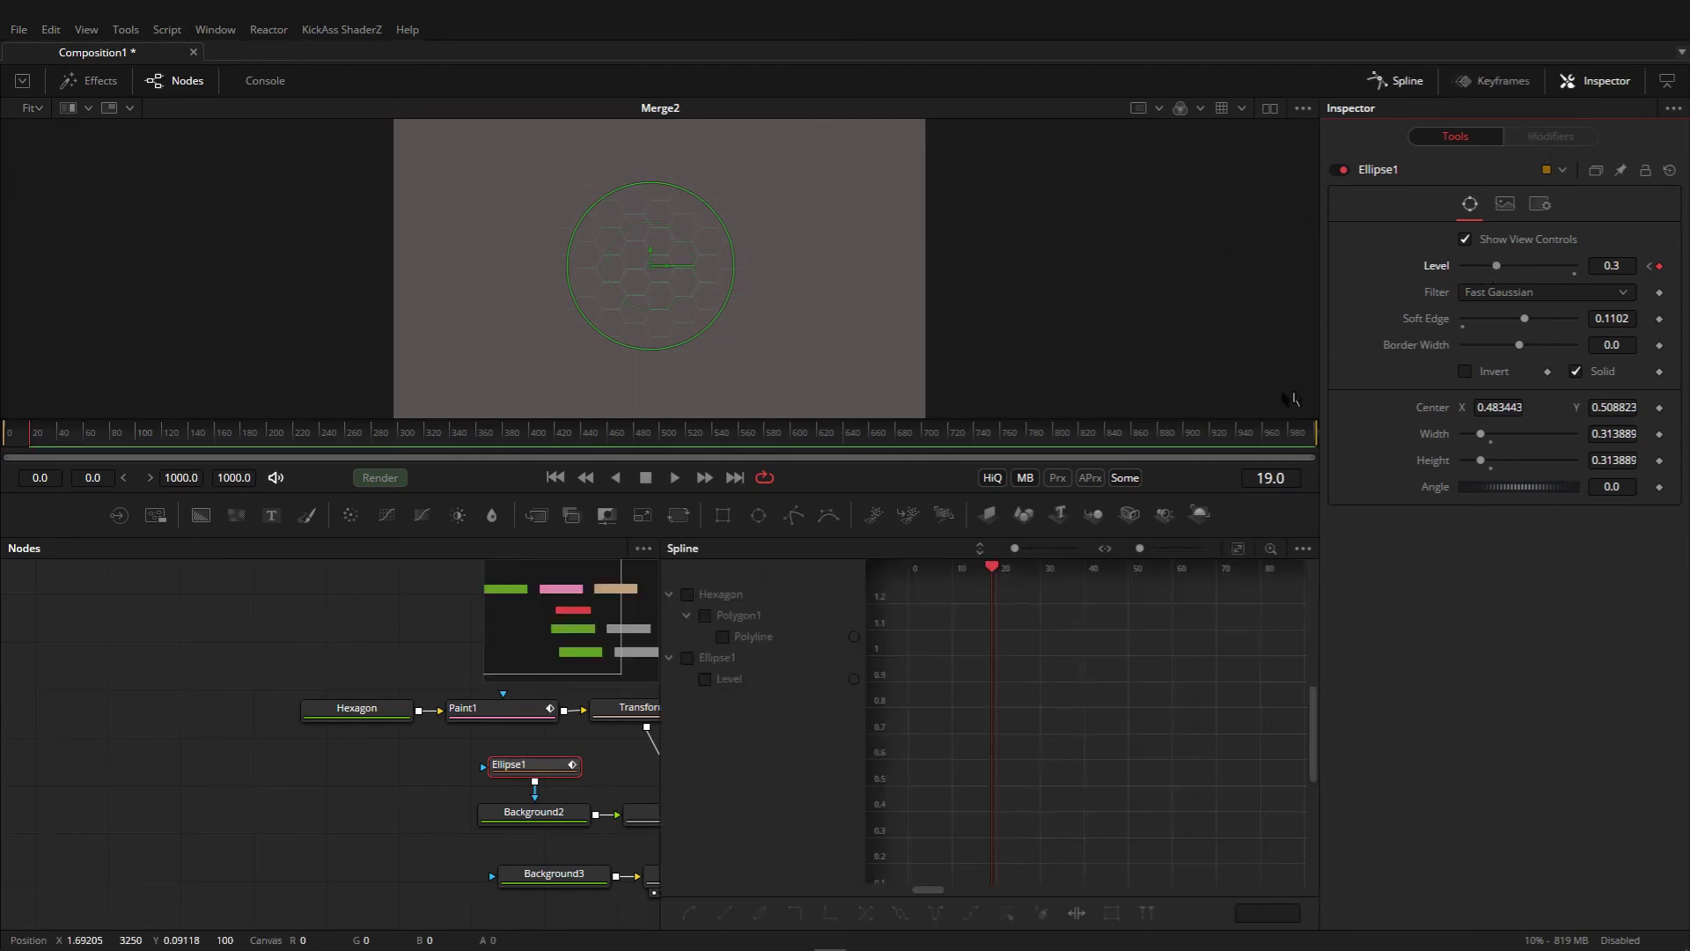
left_click(687, 658)
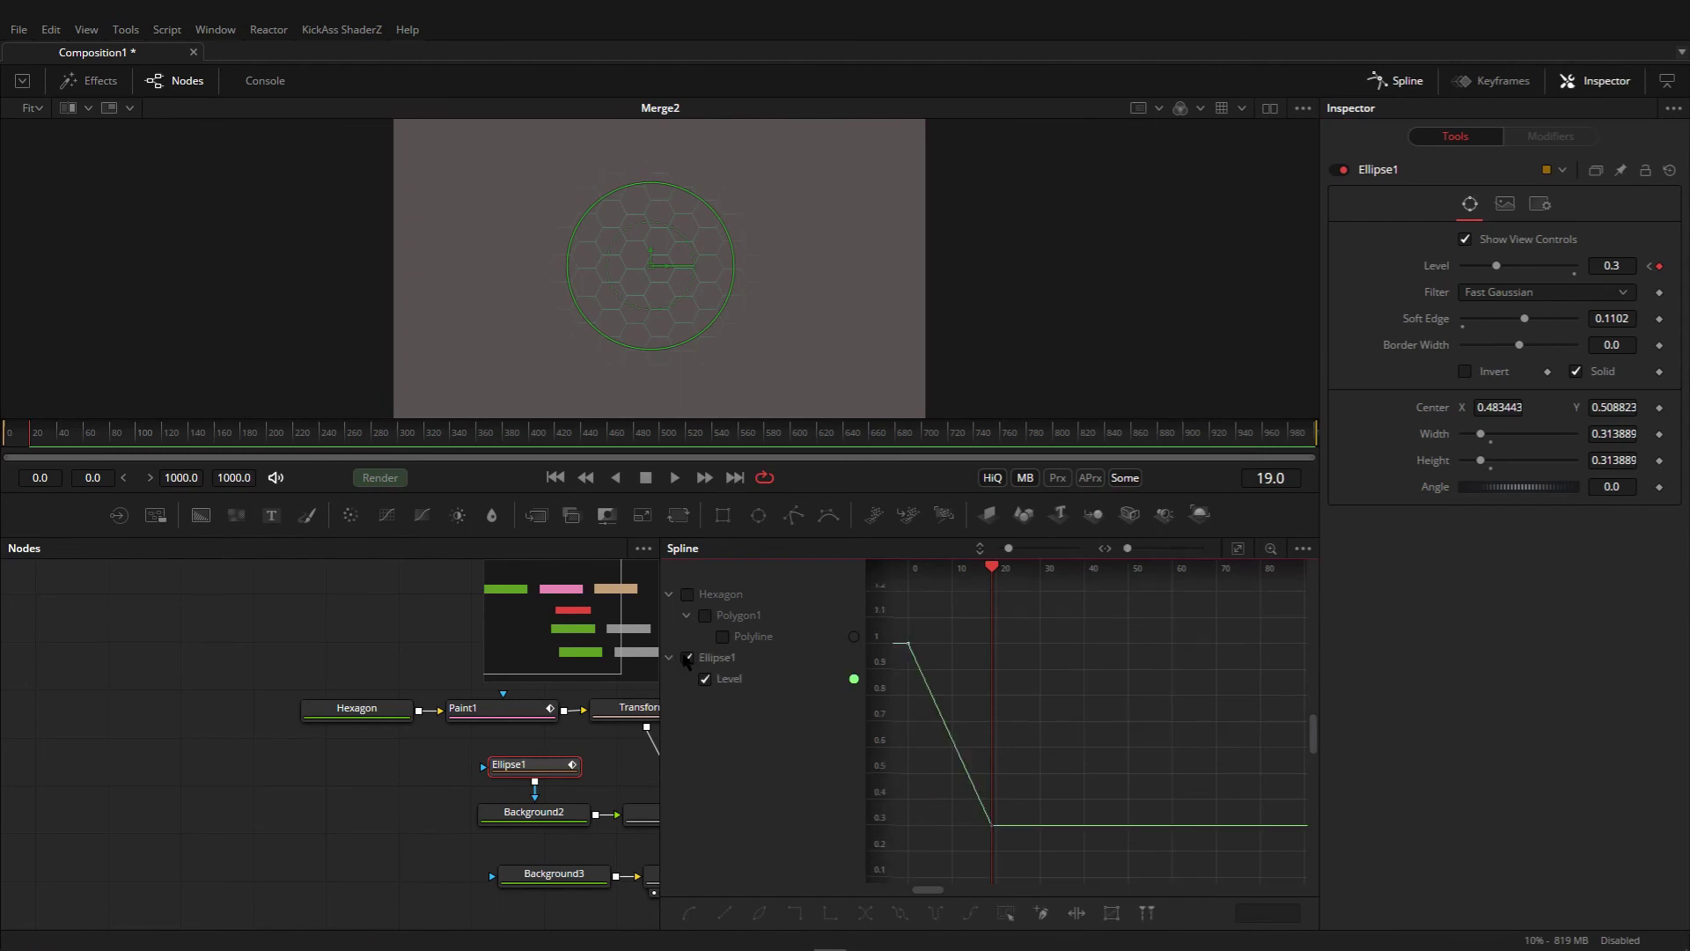
left_click(1237, 549)
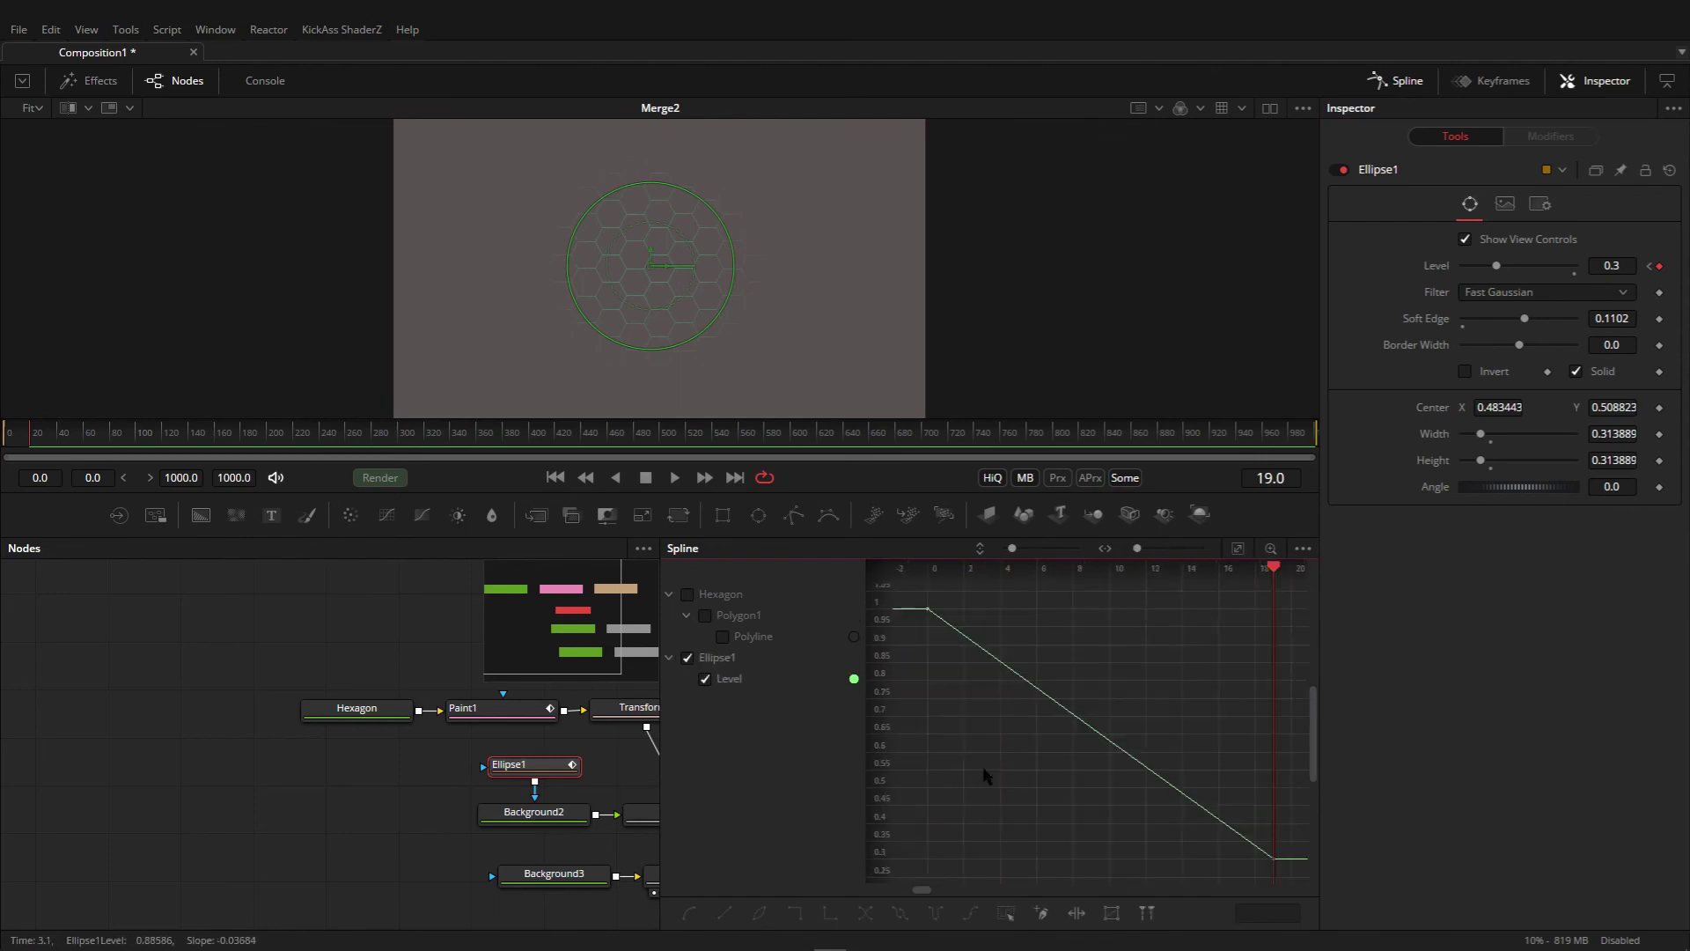
left_click(1030, 845)
key("shift+s")
left_click(1026, 762)
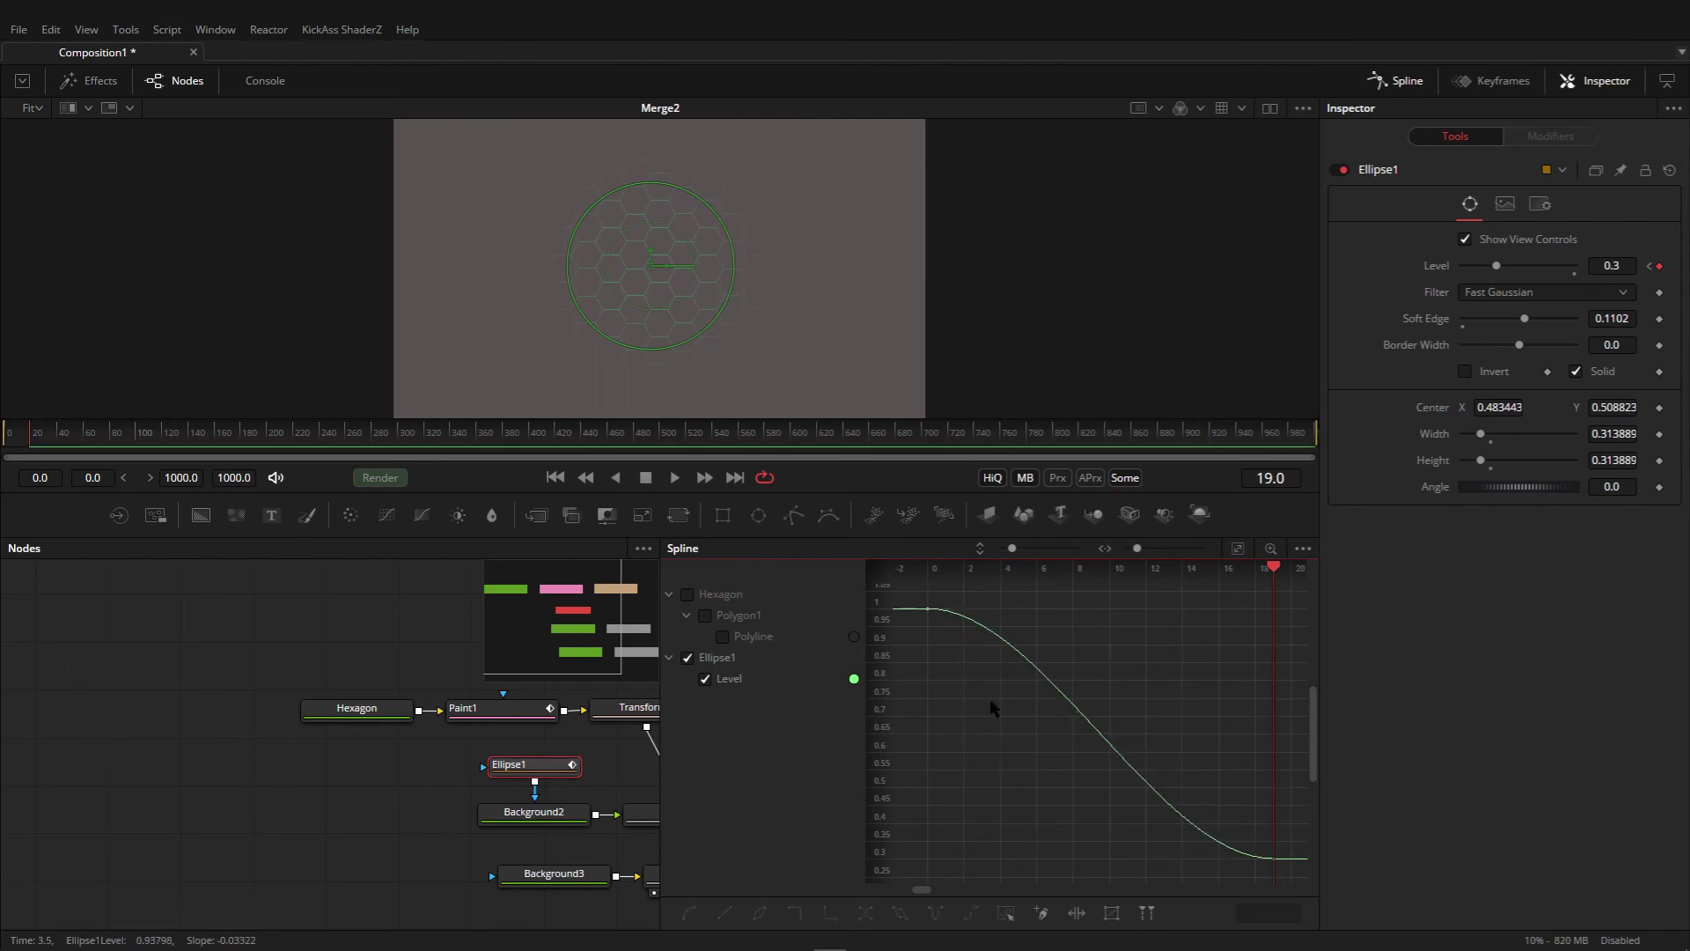
key("ctrl+a")
- Set the Ellipse1 Level curve to loop as Ping-pong beyond its last keyframe
right_click(989, 762)
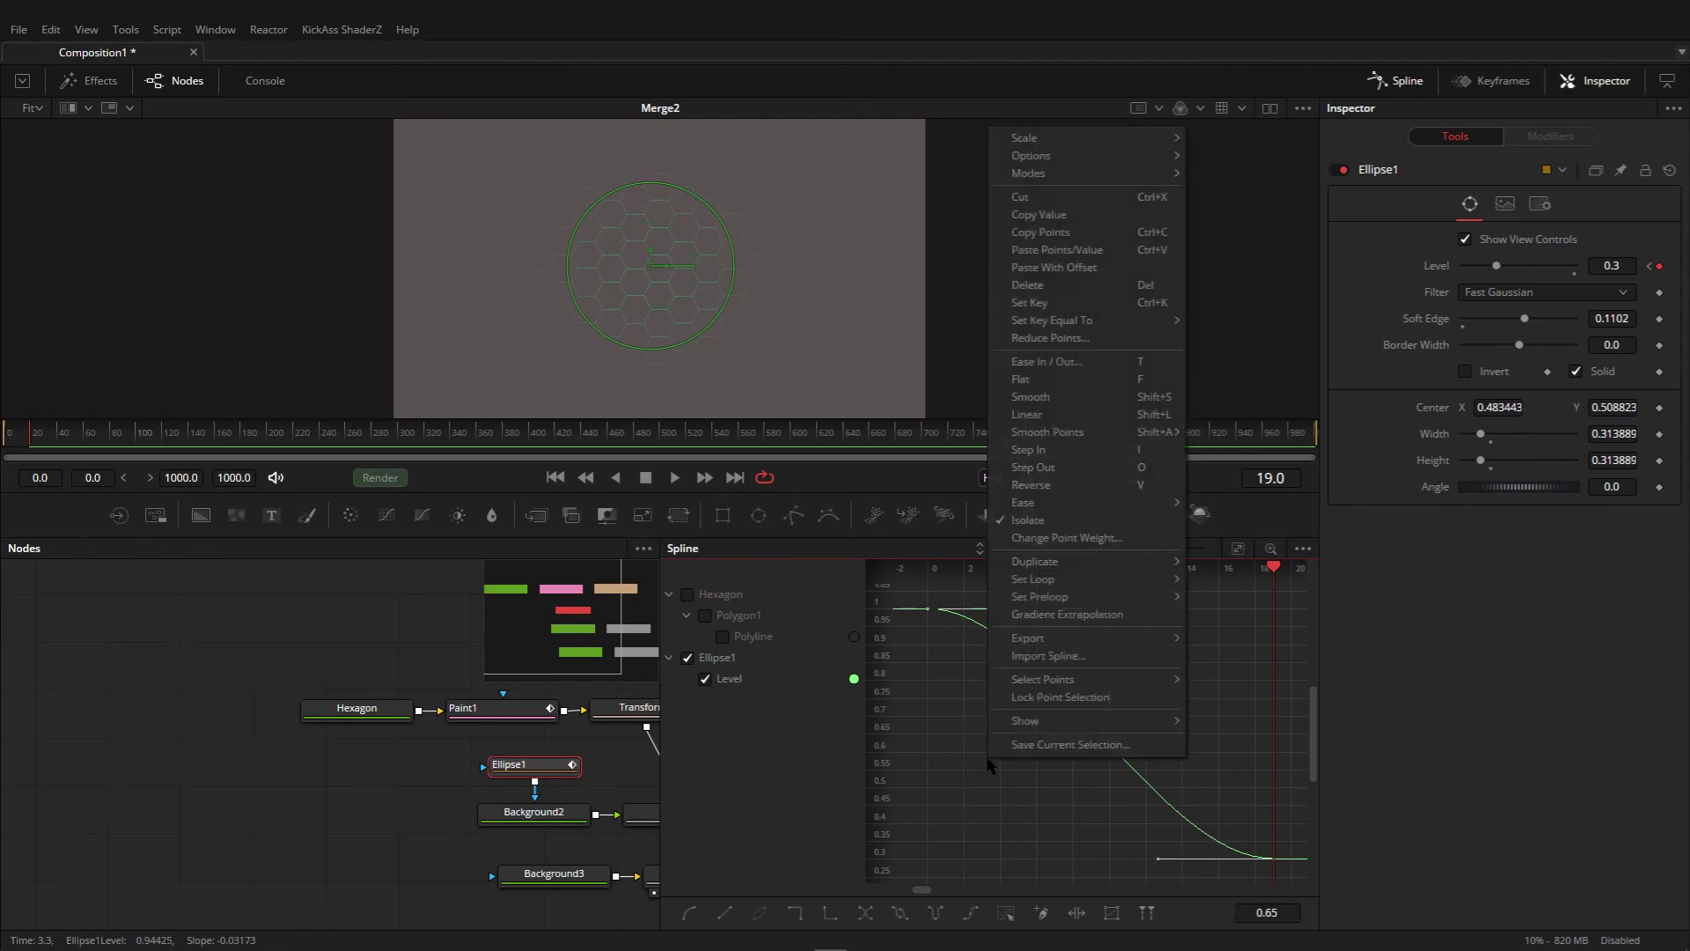
mouse_move(1028, 500)
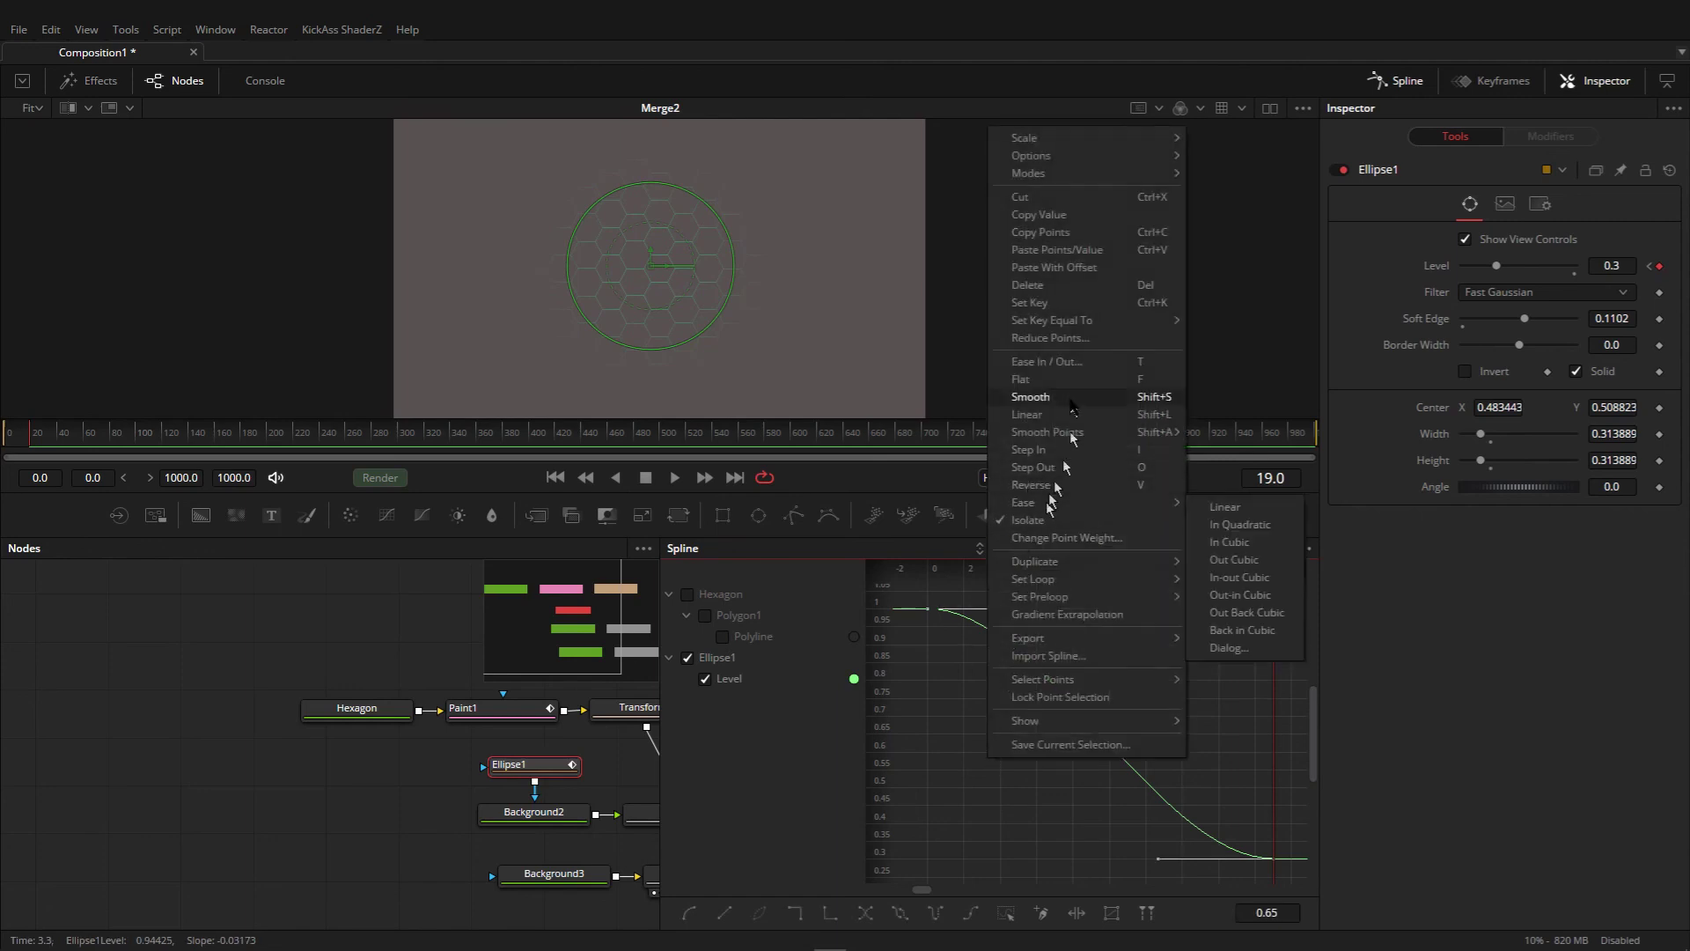
mouse_move(1061, 581)
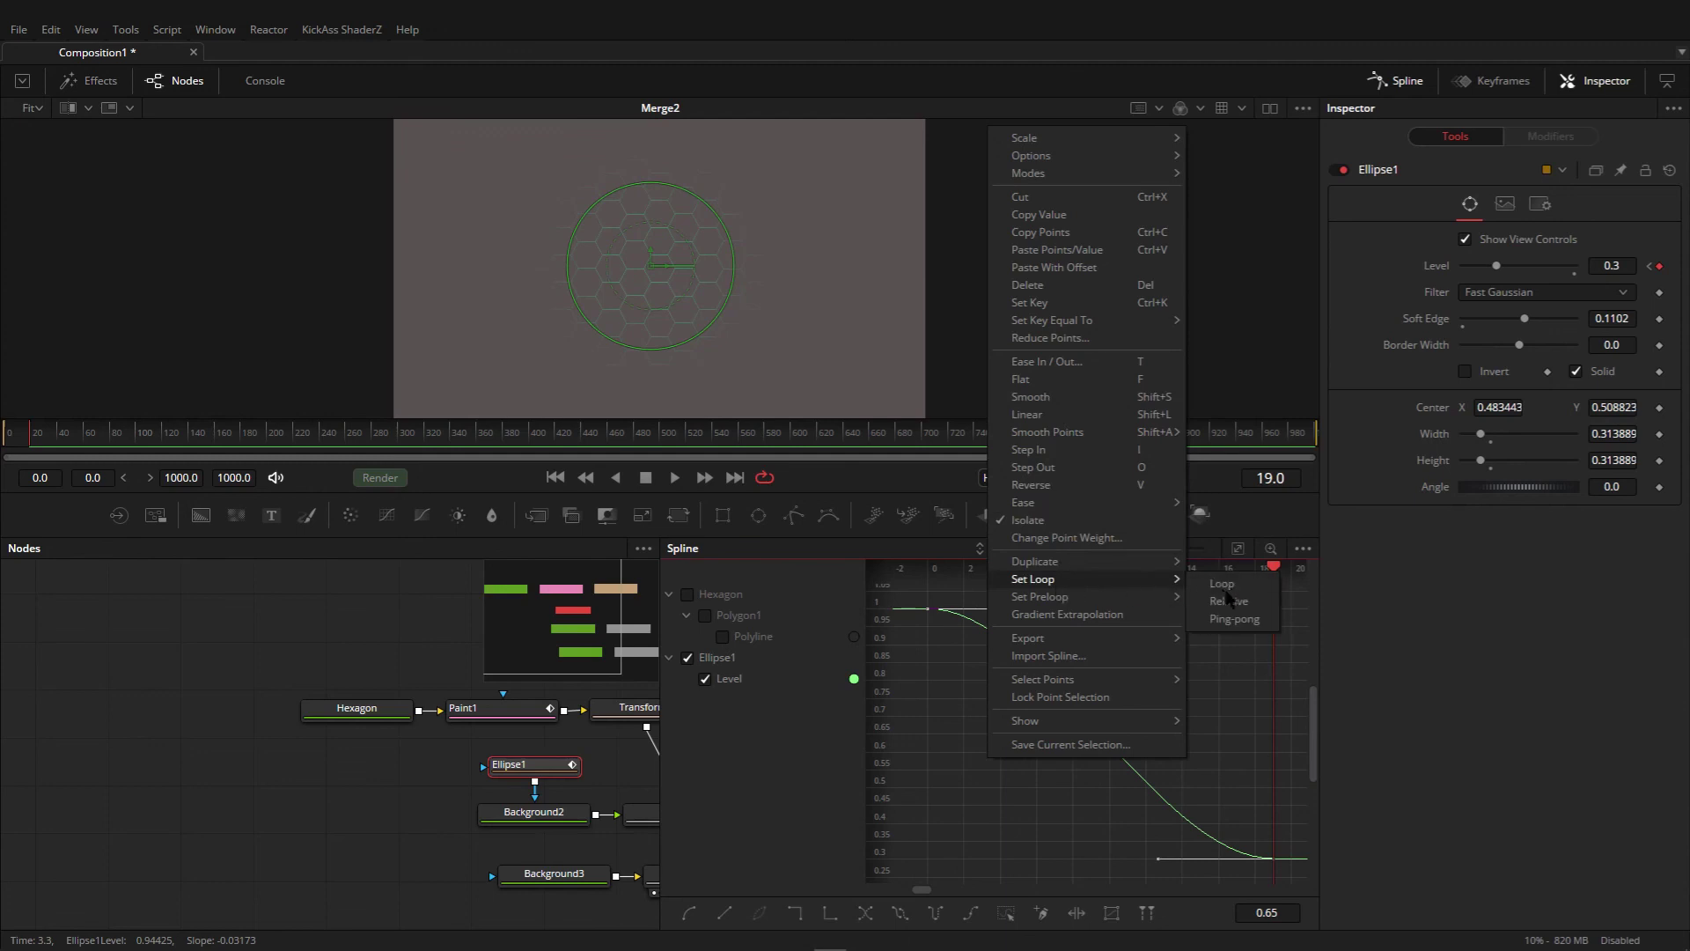
left_click(1228, 619)
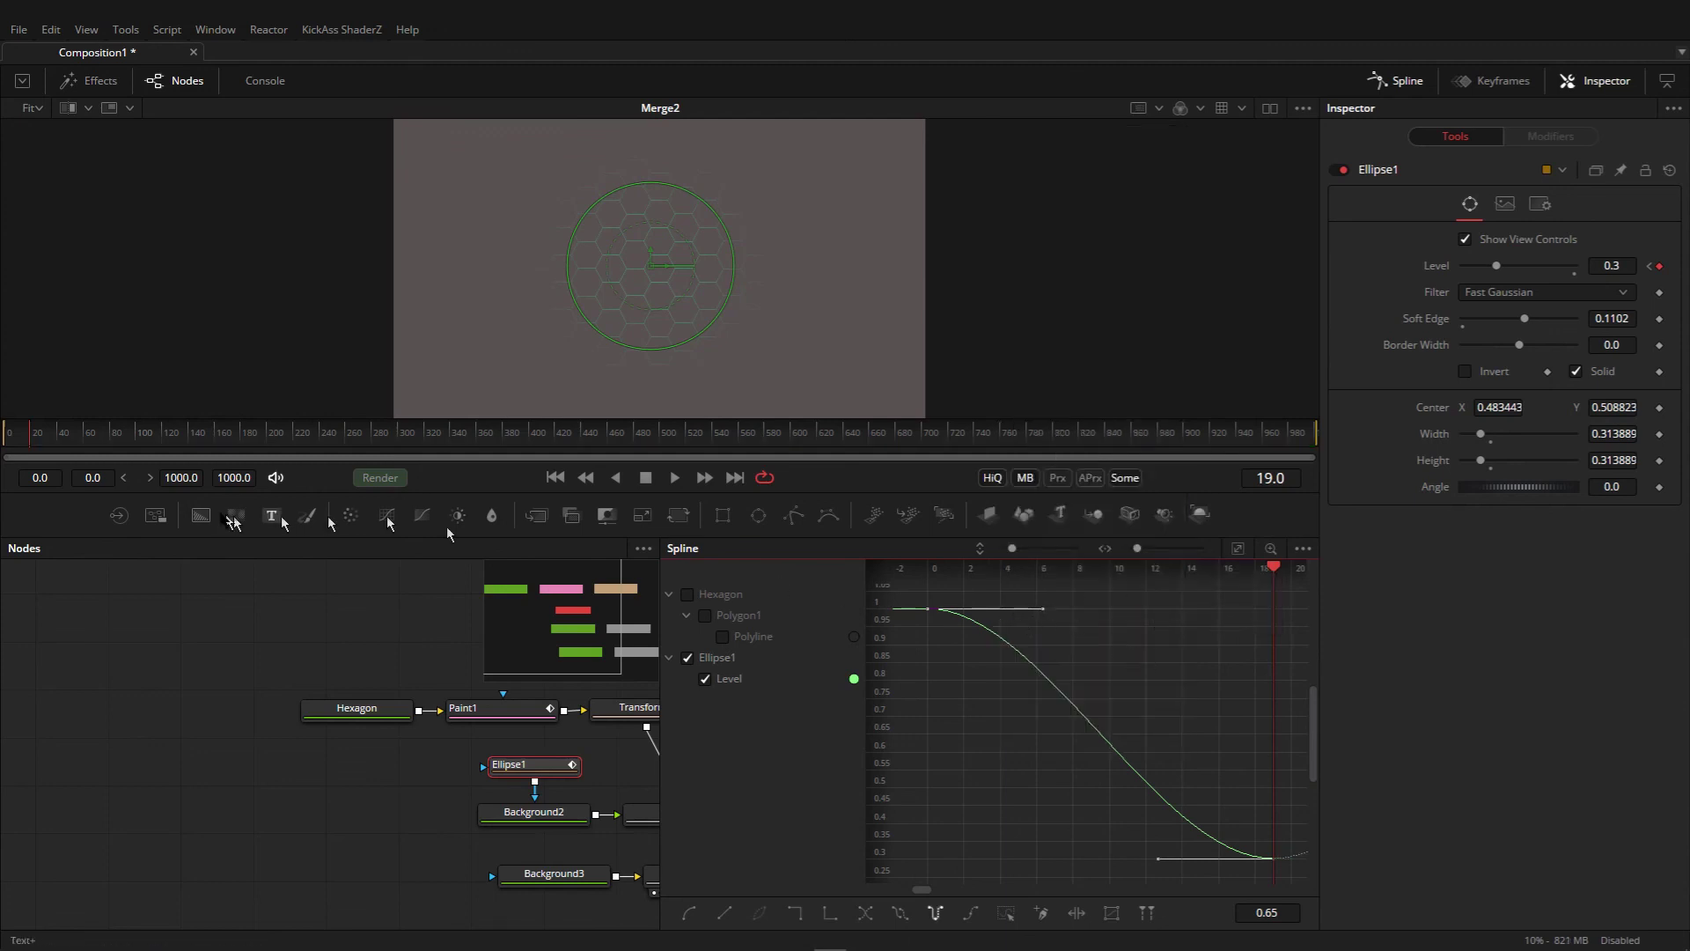
- Preview the glow pulsing between Level 0.3 and 1.0, stopping playback at frame 114
left_click(683, 480)
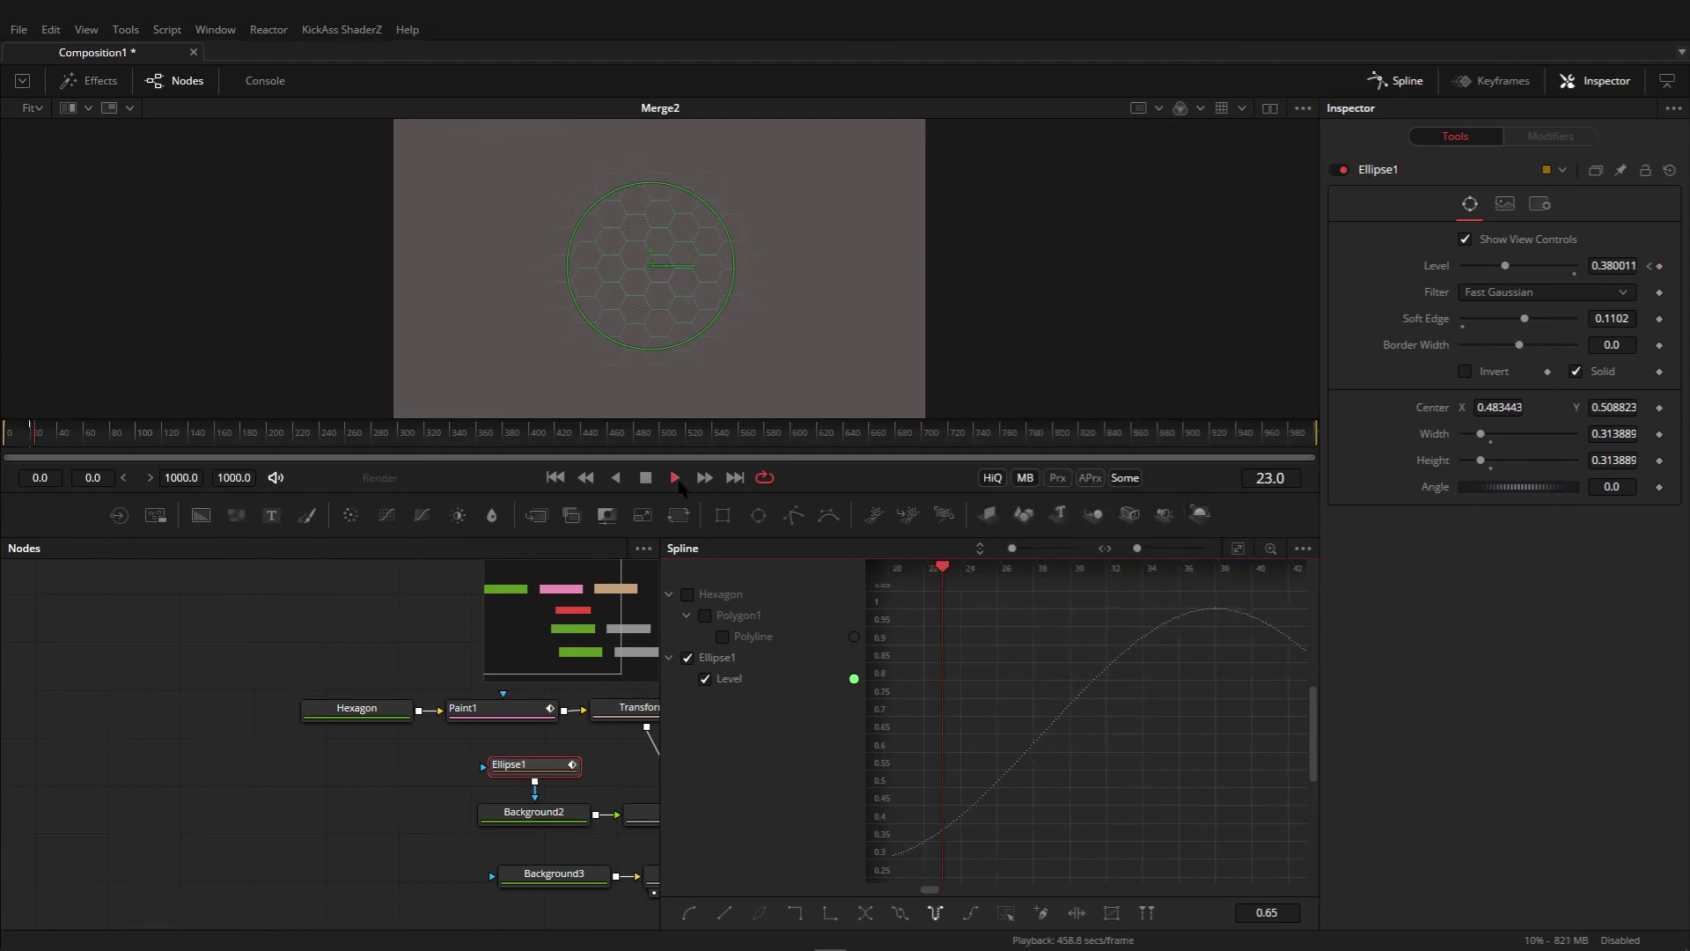
left_click(272, 673)
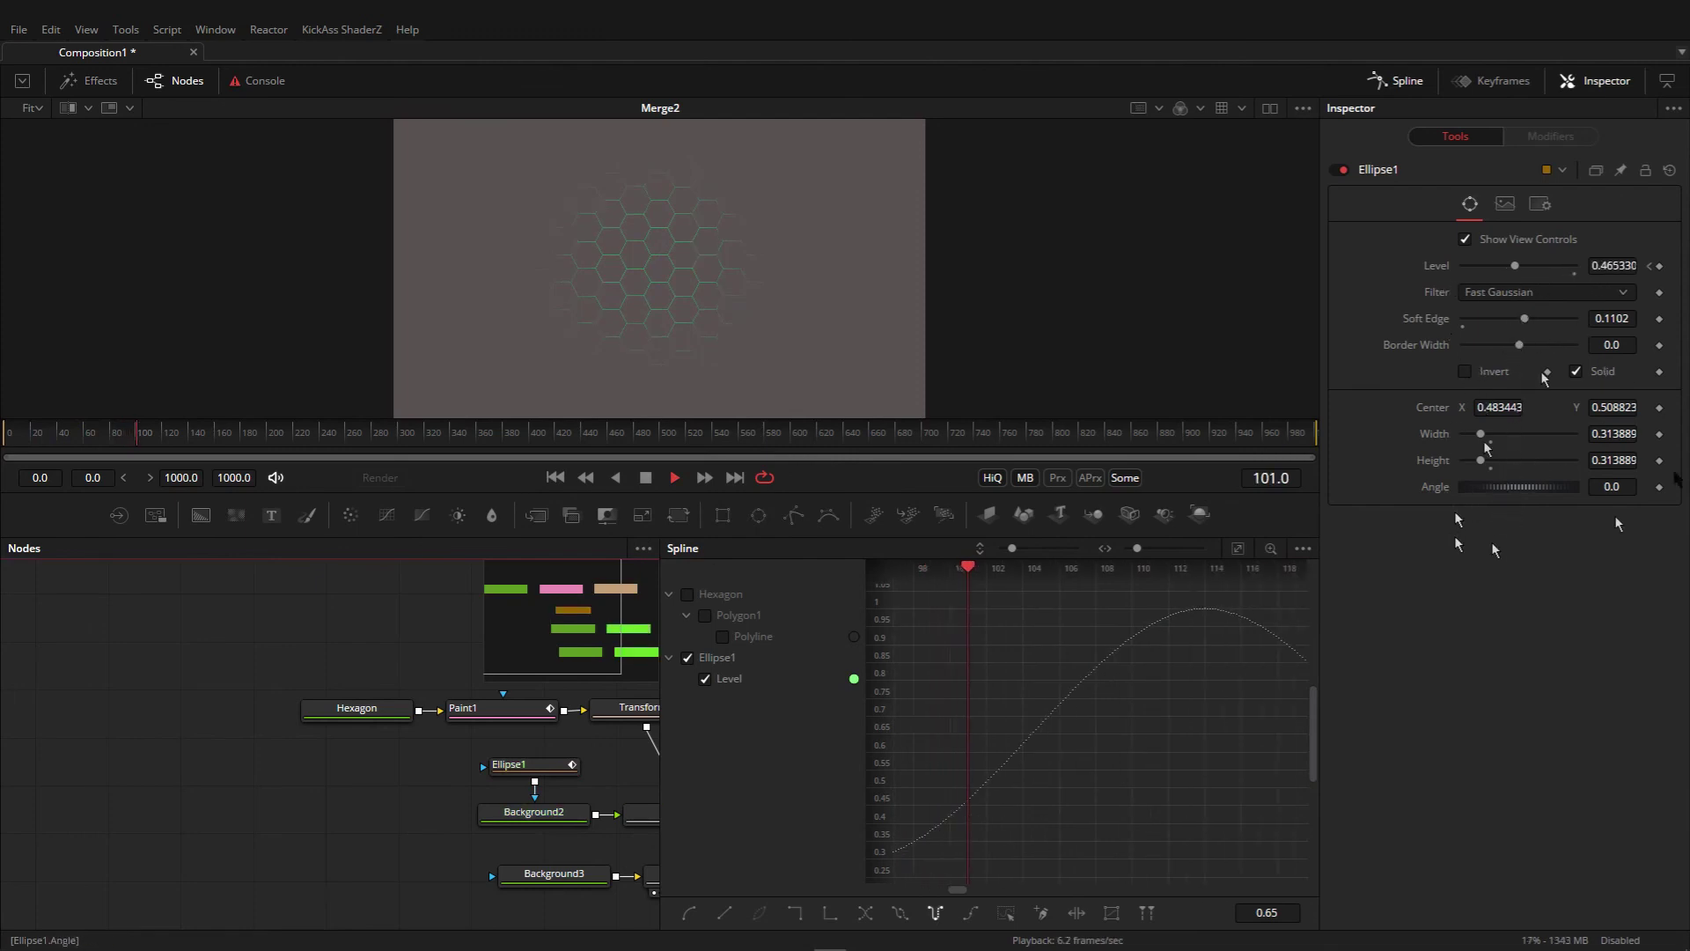
left_click(645, 480)
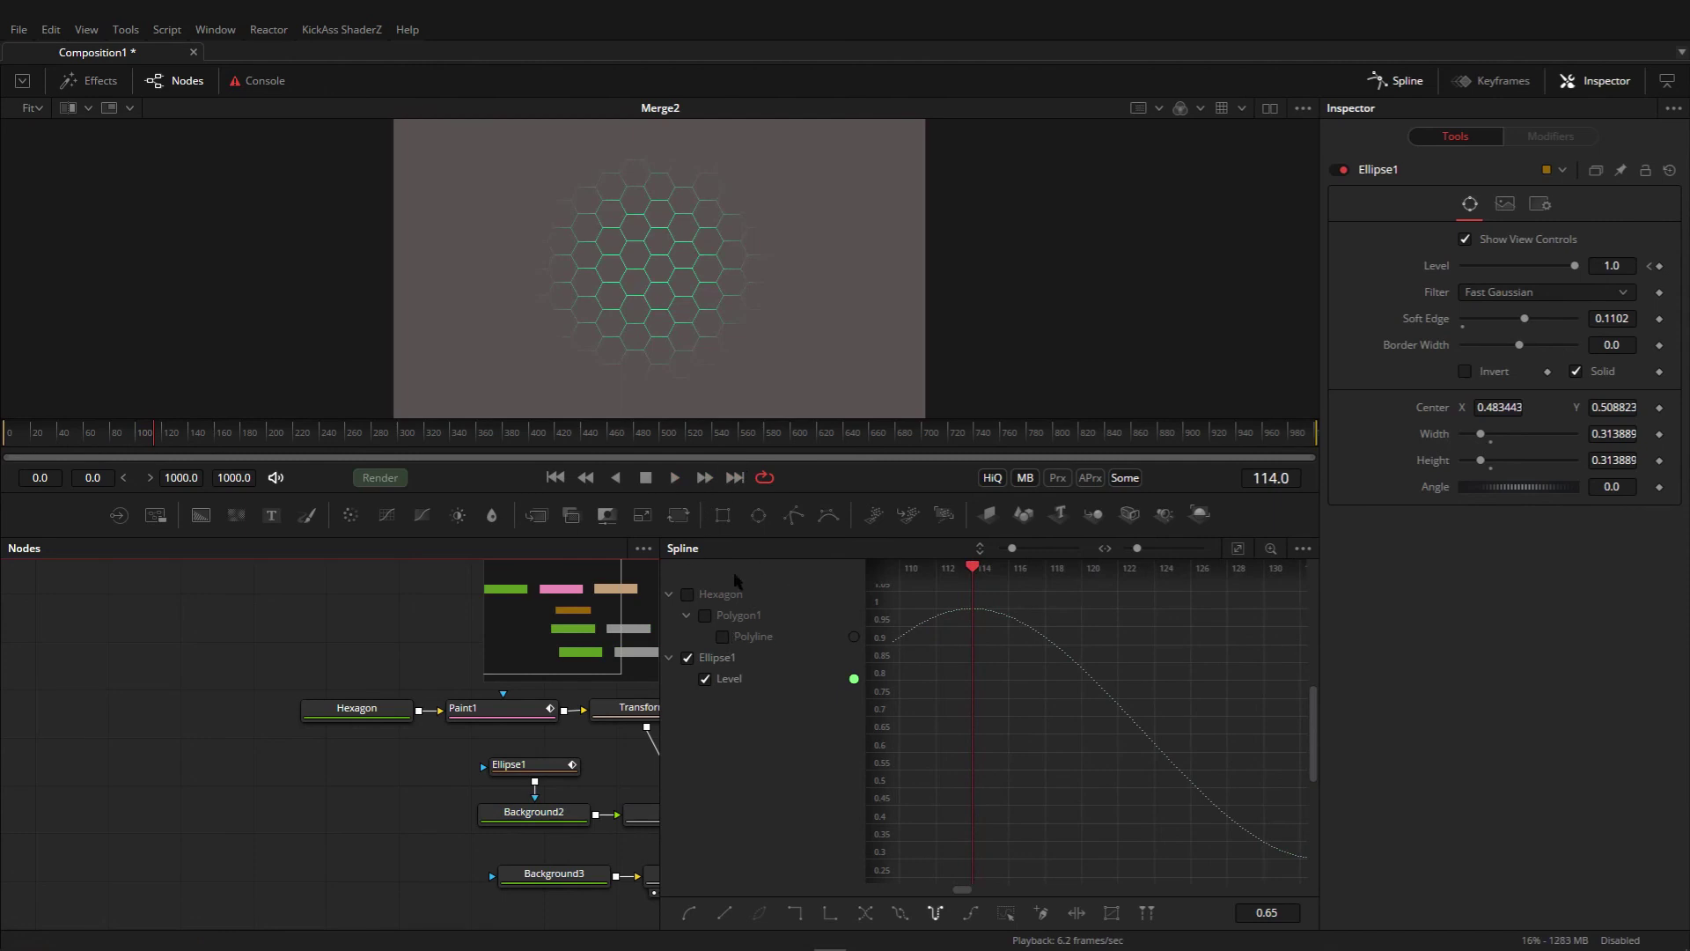